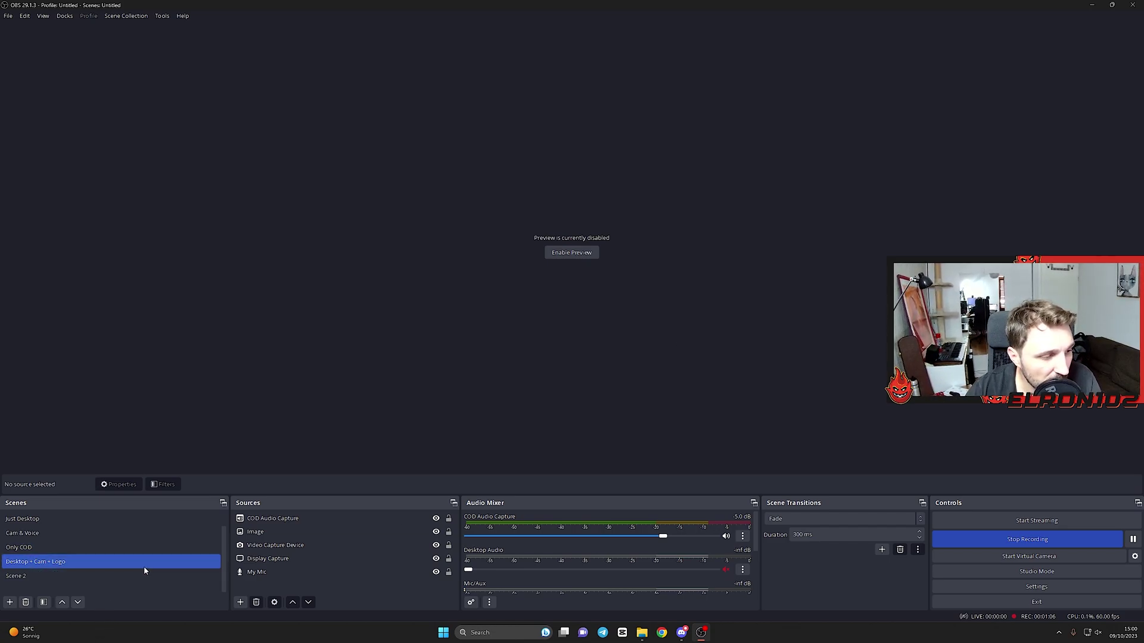
left_click(304, 535)
left_click(304, 540)
left_click(316, 587)
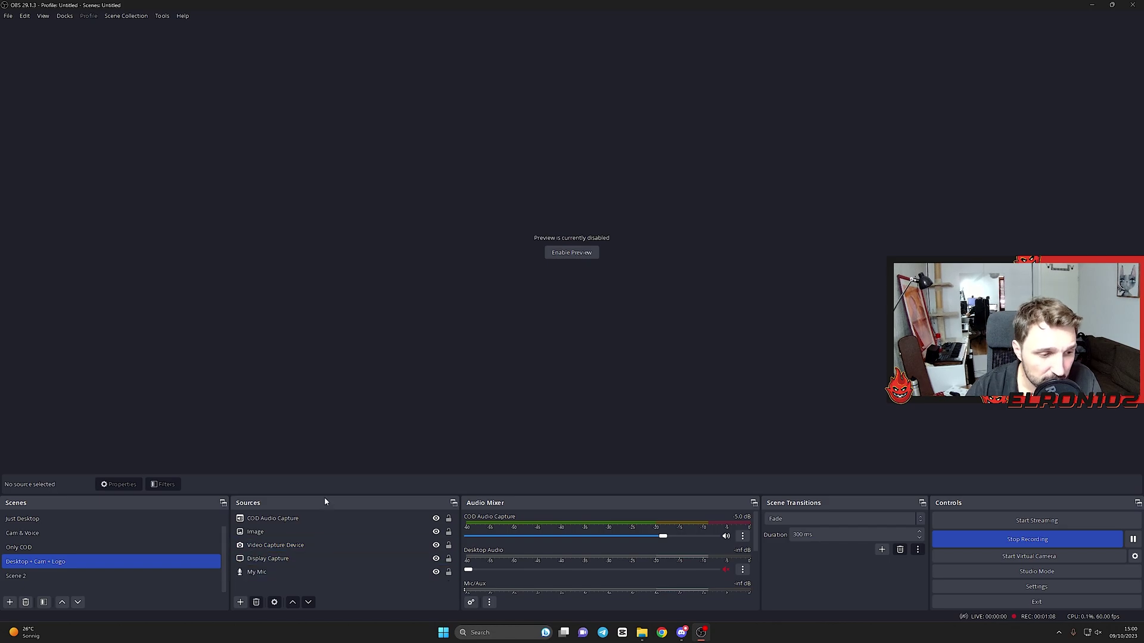
left_click(310, 518)
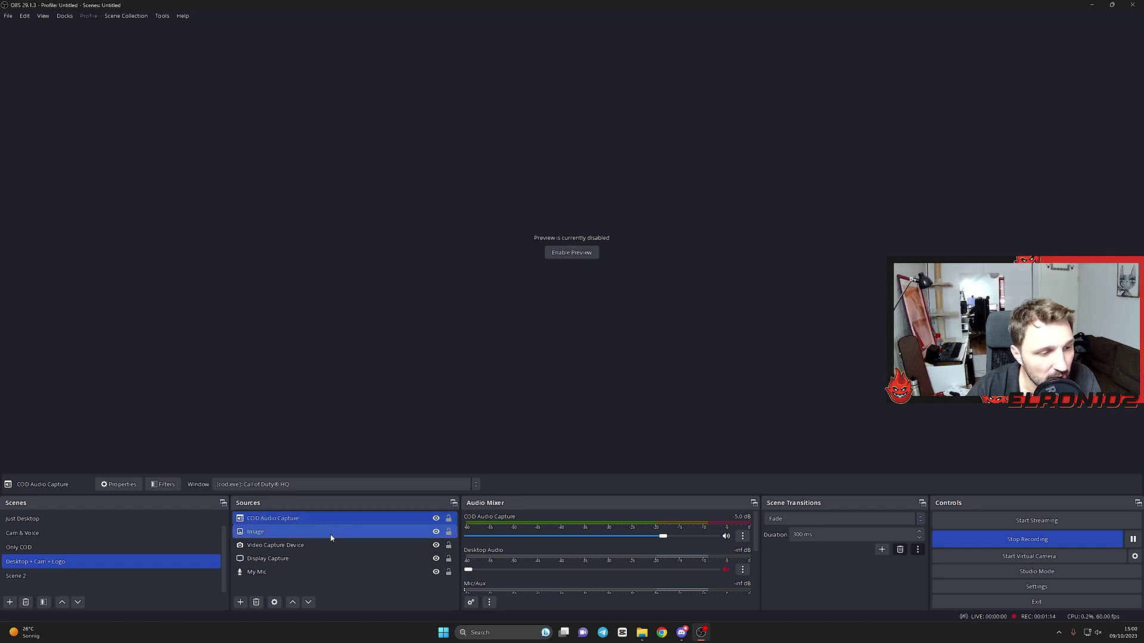
double_click(331, 532)
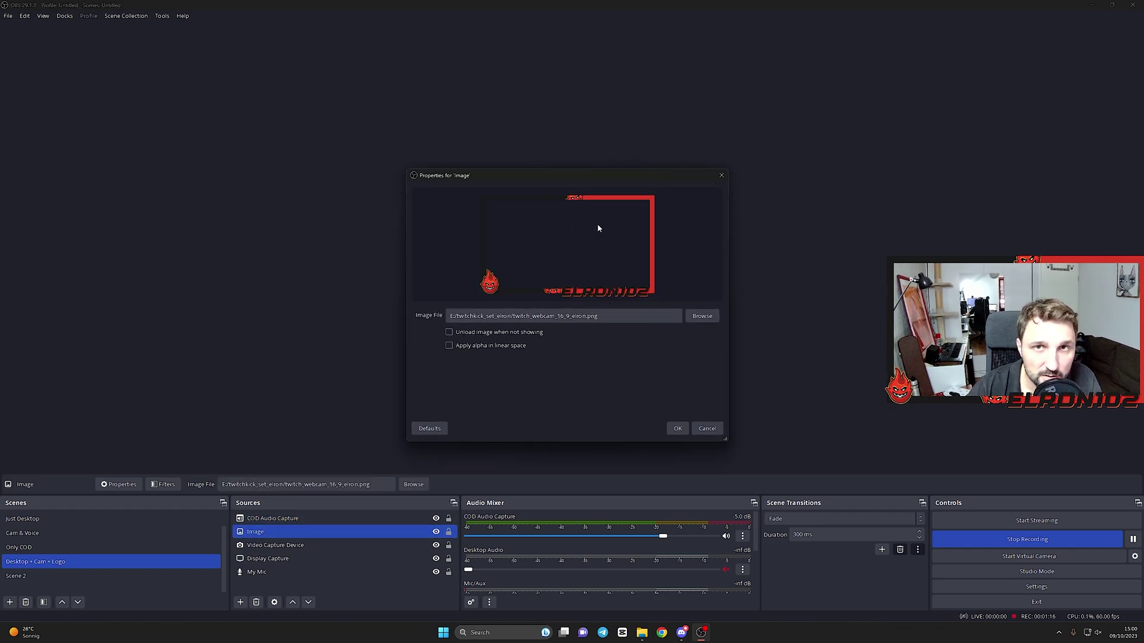
left_click(707, 430)
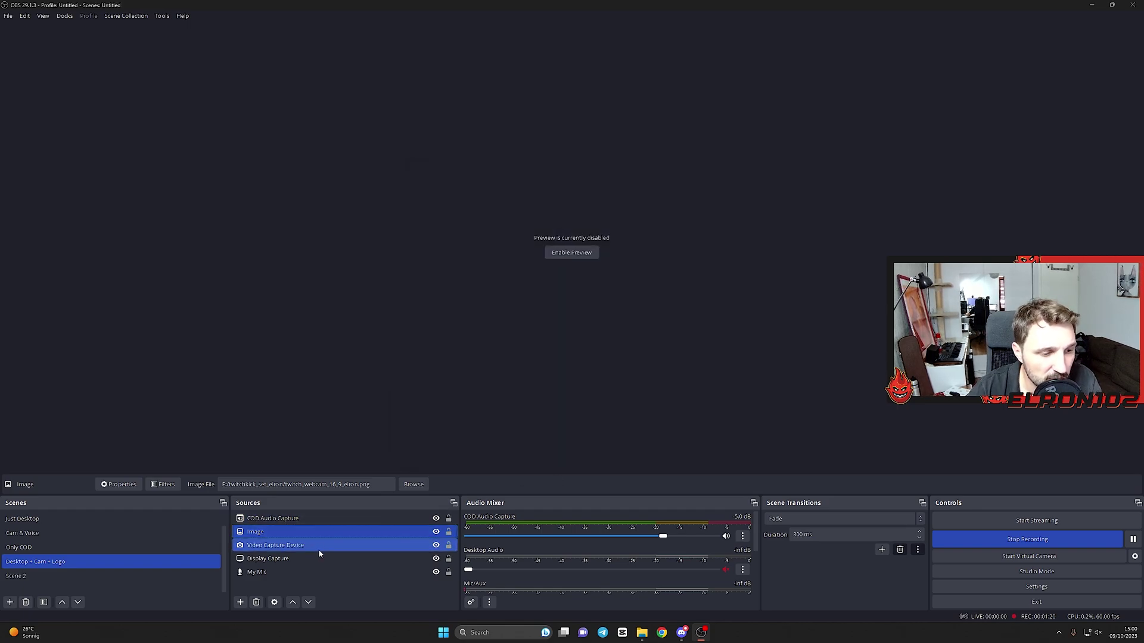
double_click(319, 553)
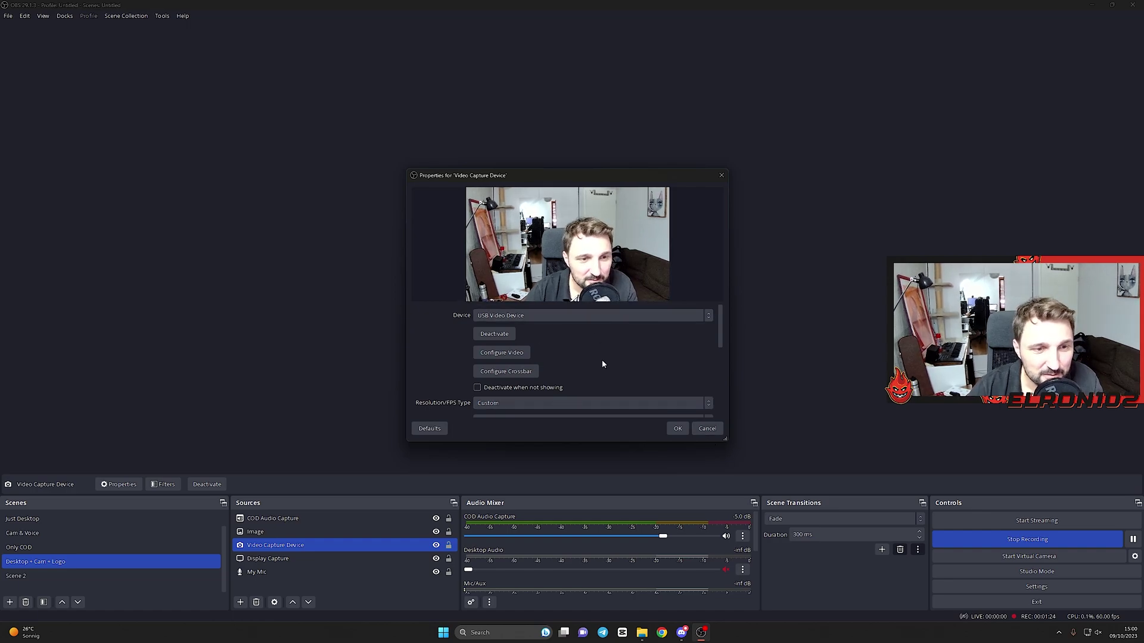
left_click(706, 428)
left_click(324, 560)
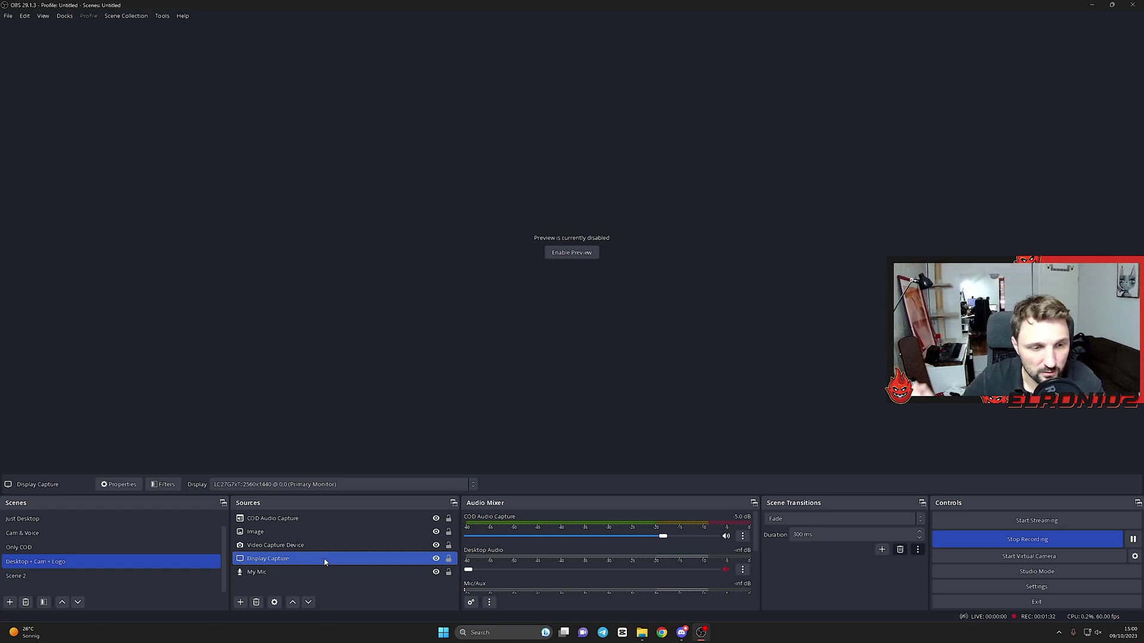
double_click(280, 562)
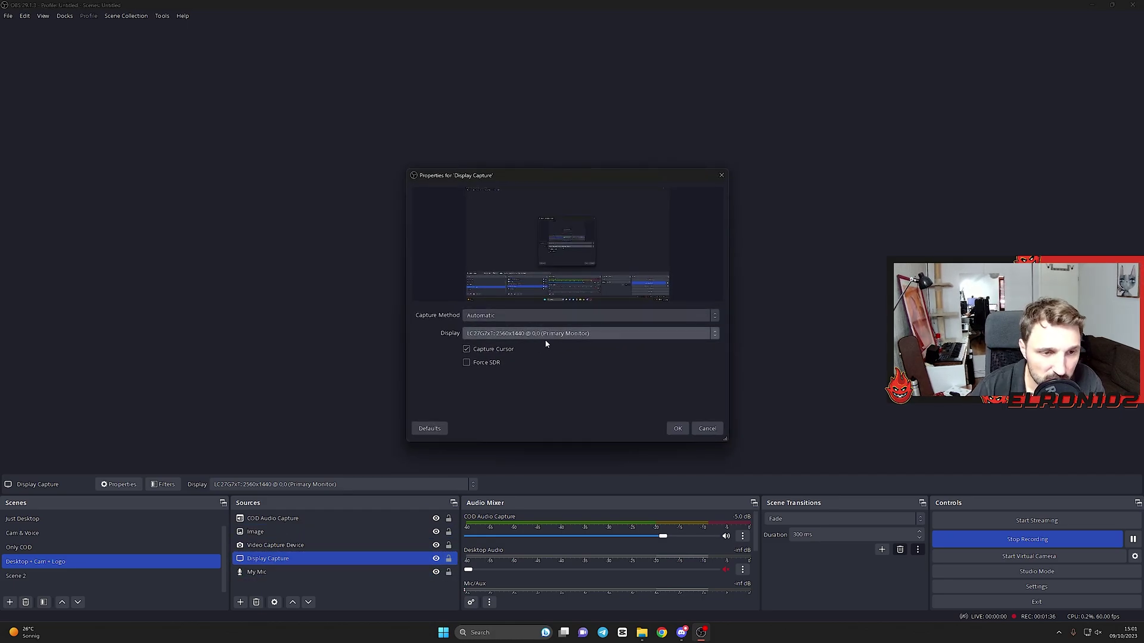
left_click(707, 429)
left_click(305, 576)
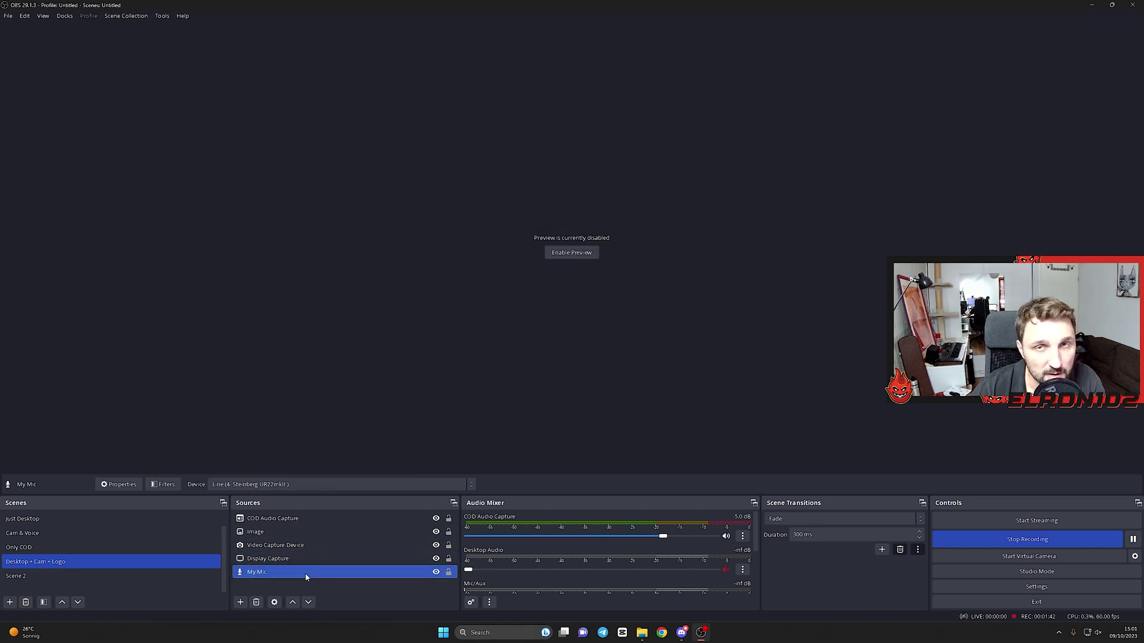
left_click(329, 518, "ctrl")
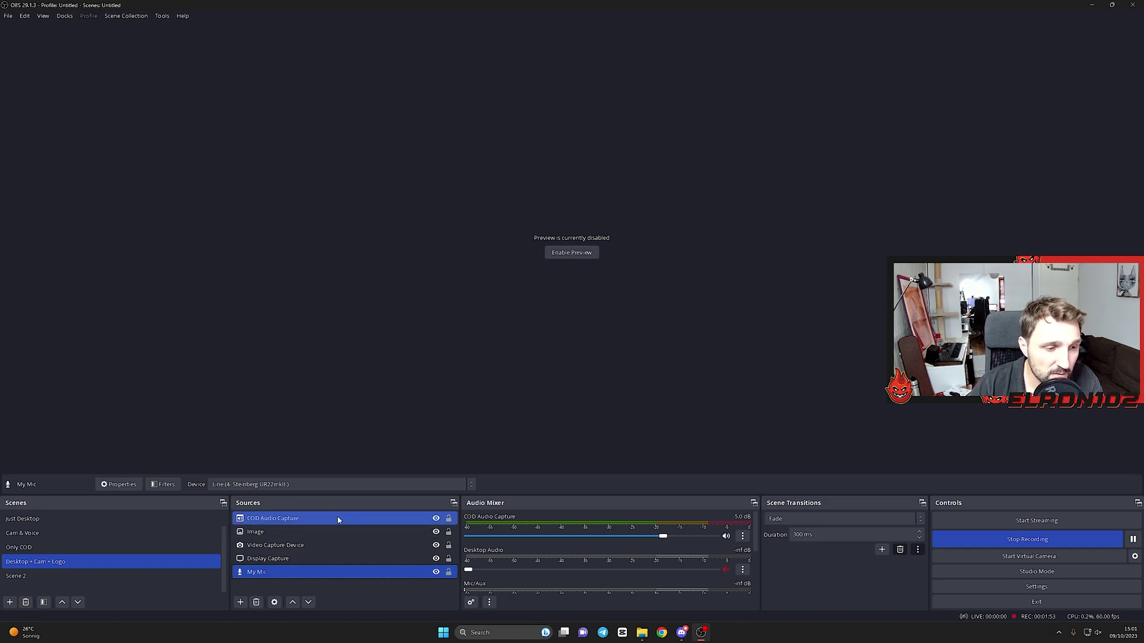
double_click(338, 519)
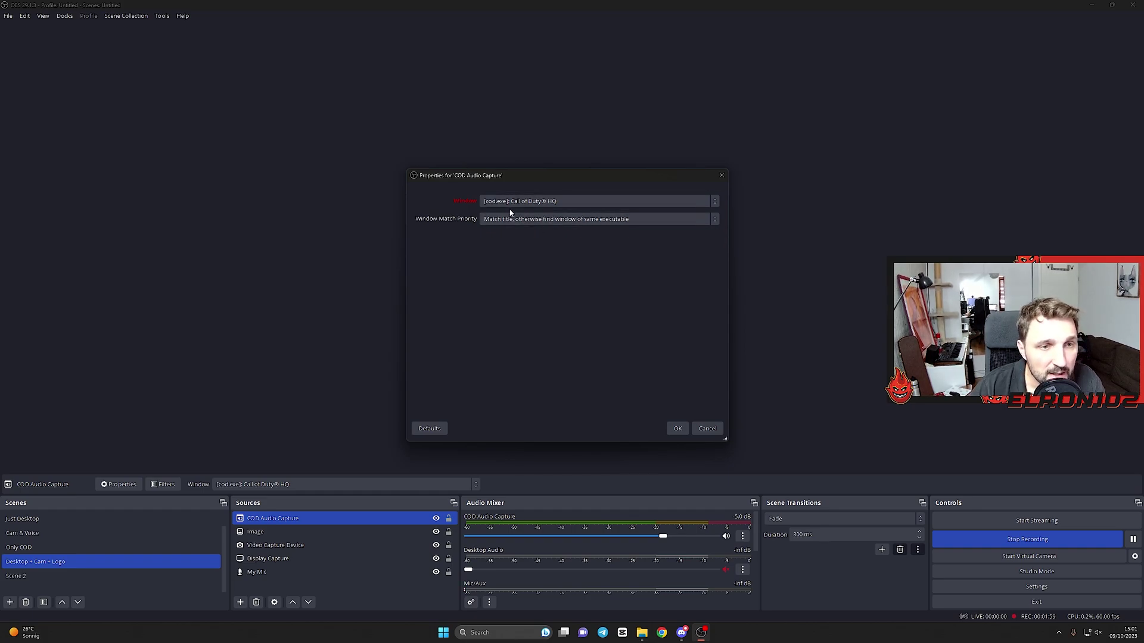
left_click(701, 424)
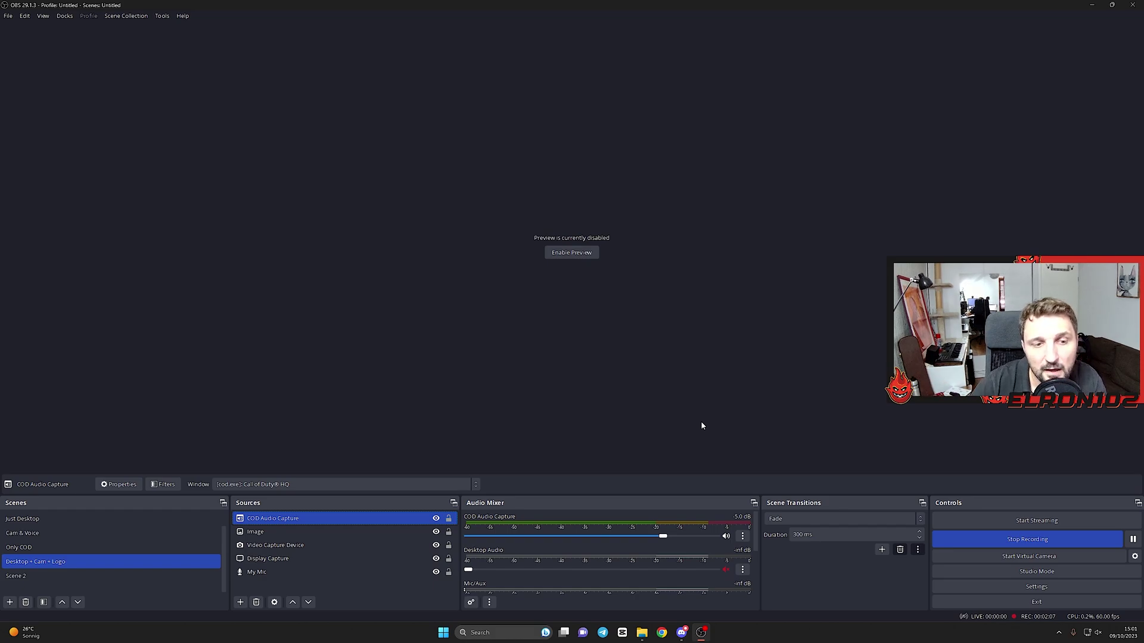
- Select the My Mic source and open its ⋮ menu in the Audio Mixer
left_click(266, 574, "ctrl")
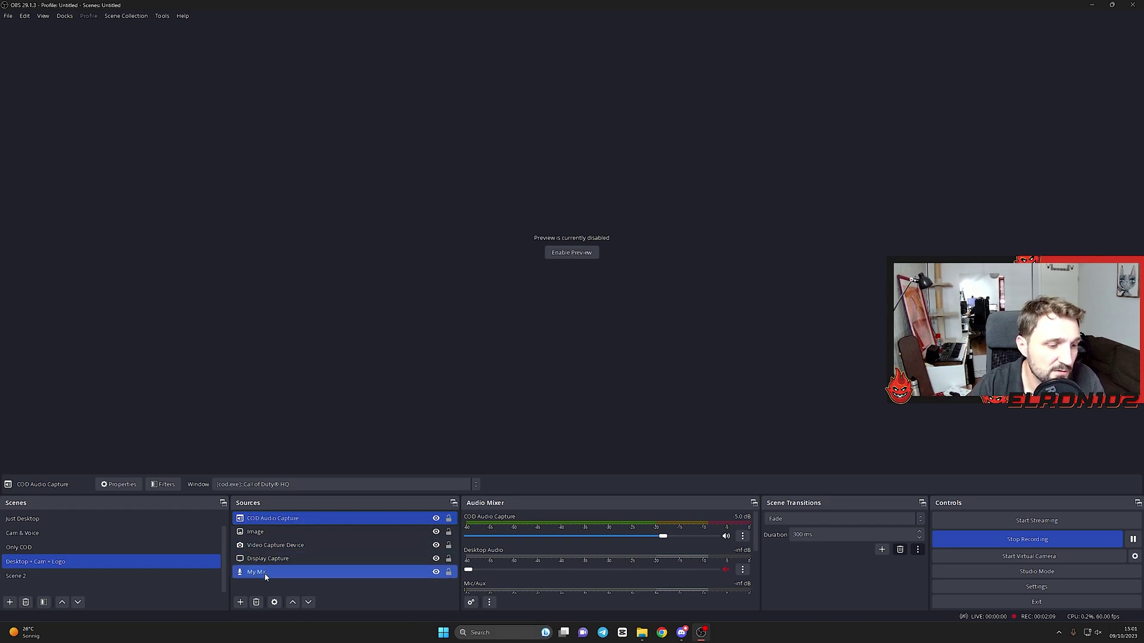
left_click(266, 574)
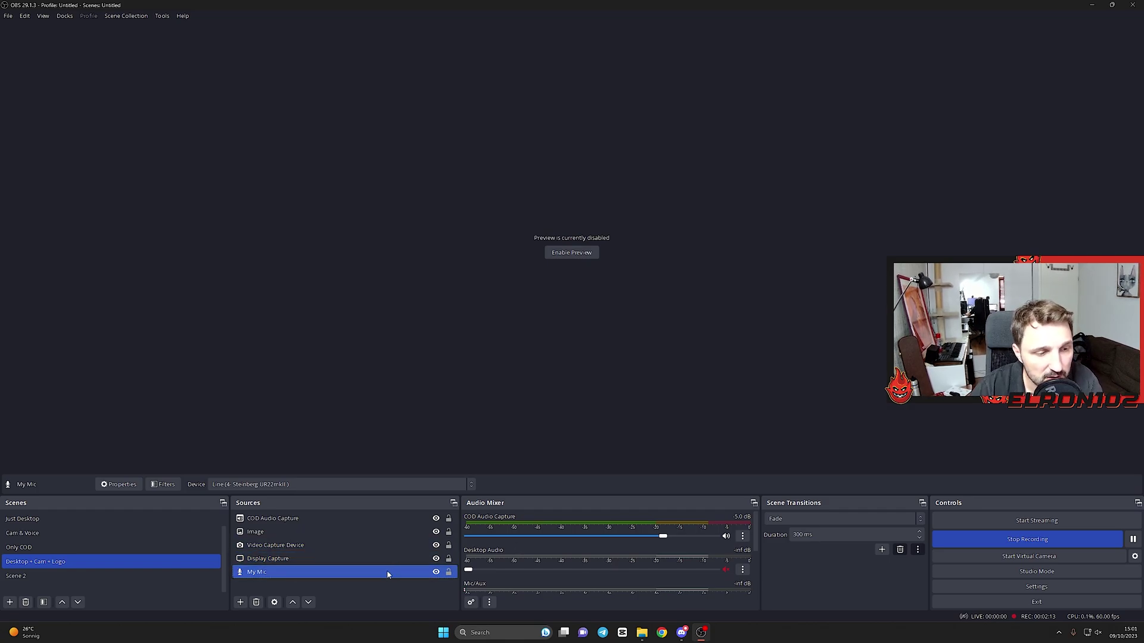
scroll(521, 561, "down", 5)
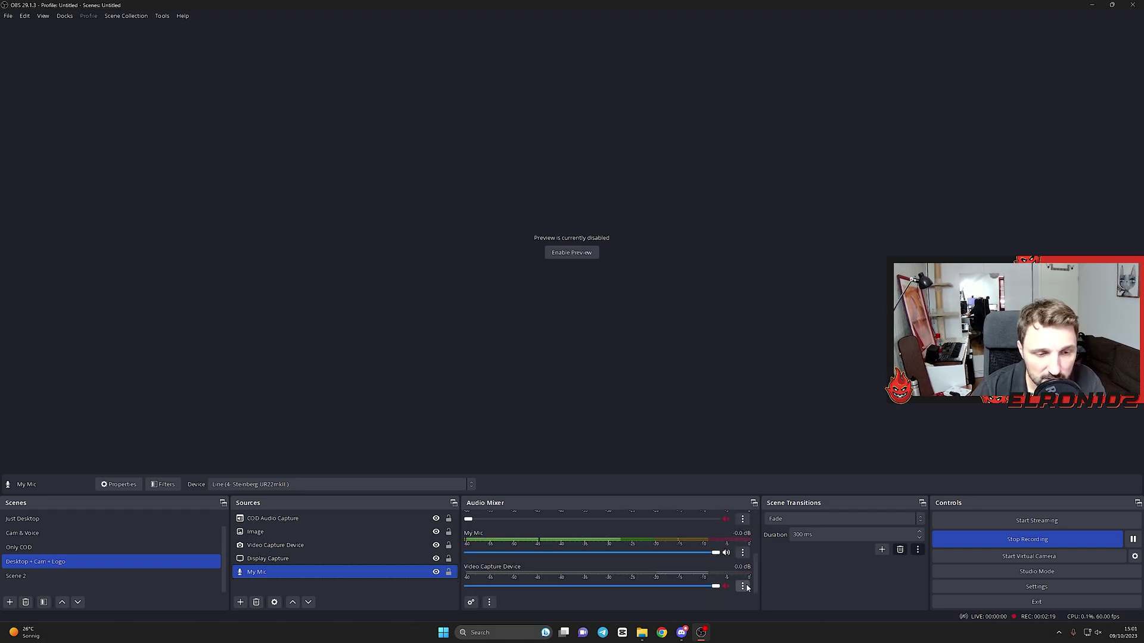
scroll(500, 569, "up", 1)
scroll(524, 564, "down", 2)
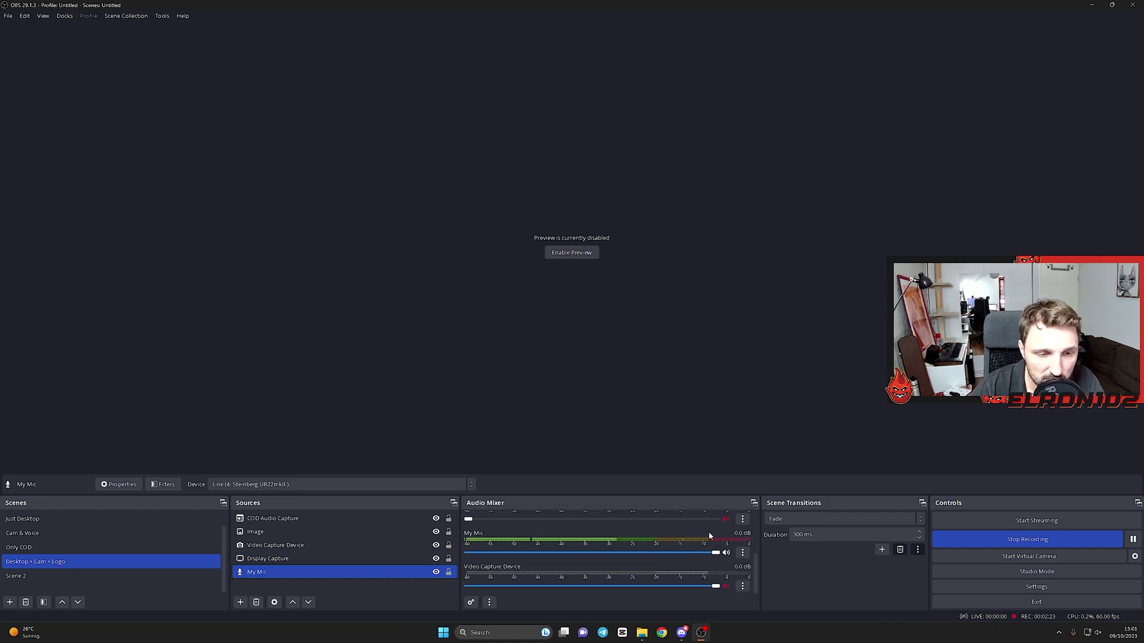
scroll(602, 551, "up", 3)
scroll(610, 552, "down", 2)
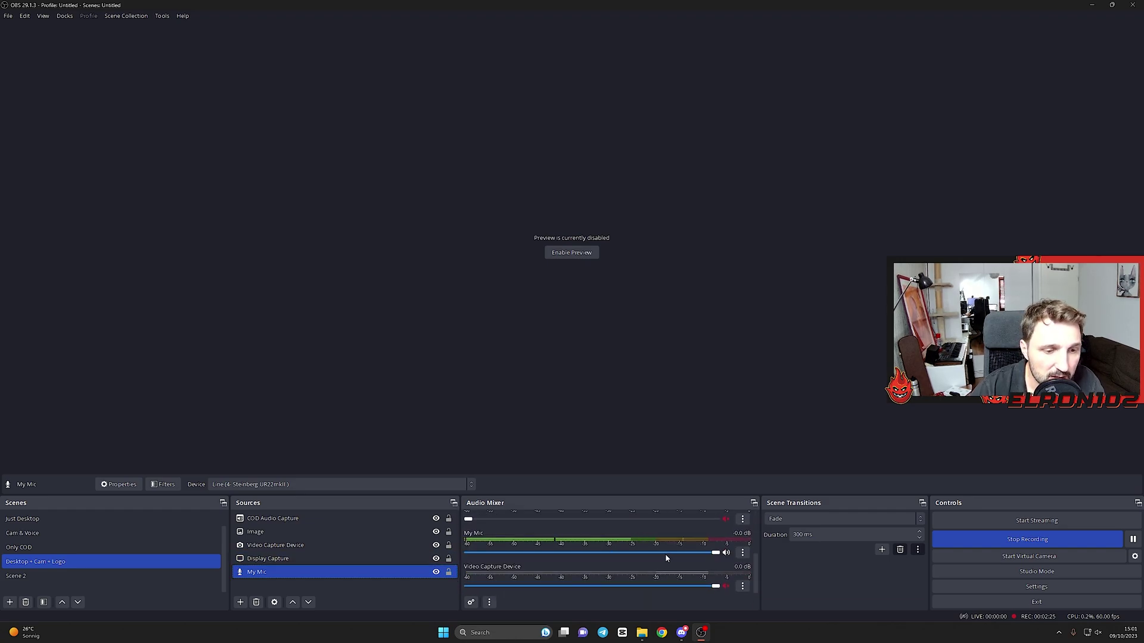
left_click(742, 553)
- In Advanced Audio Properties, assign My Mic to audio track 1
left_click(759, 549)
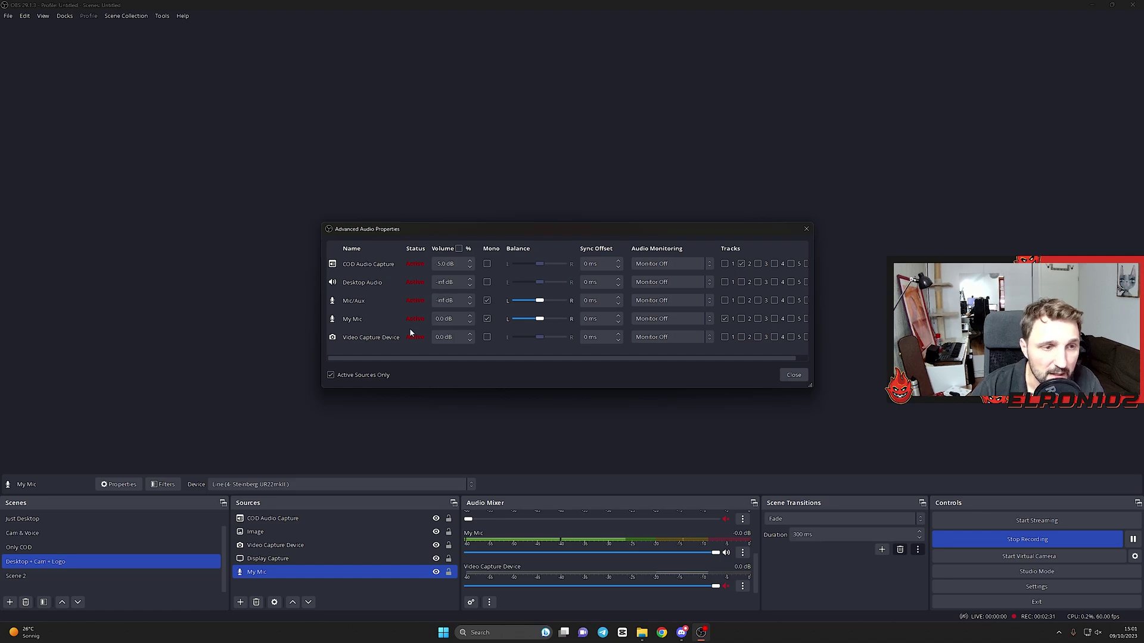
left_click(724, 319)
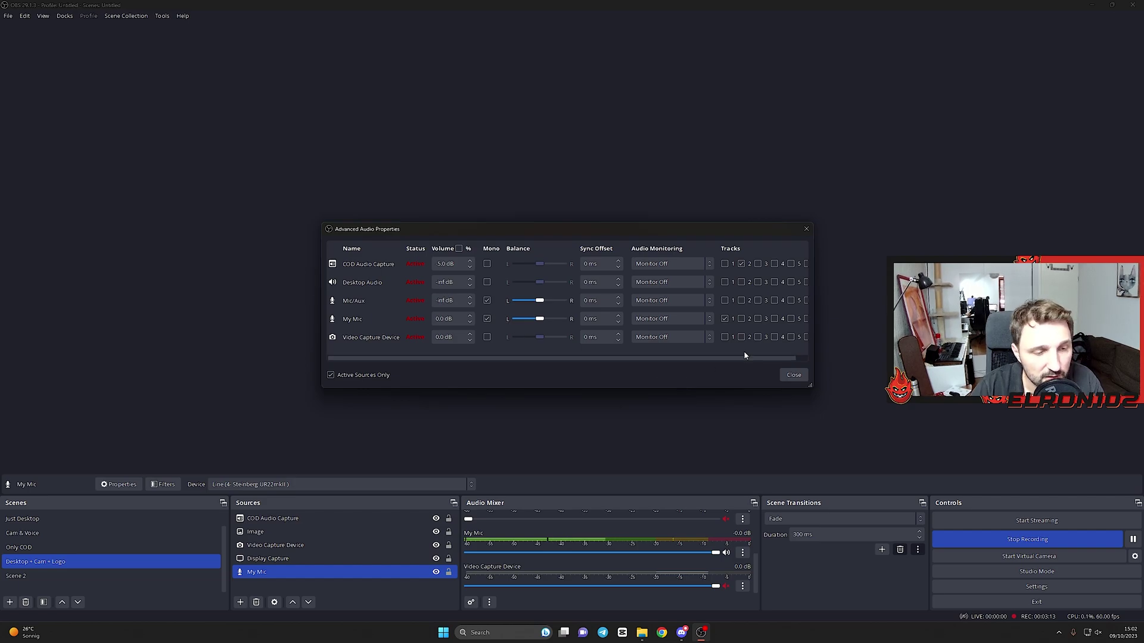
- Close Advanced Audio Properties and select My Mic in the Sources list
left_click(787, 376)
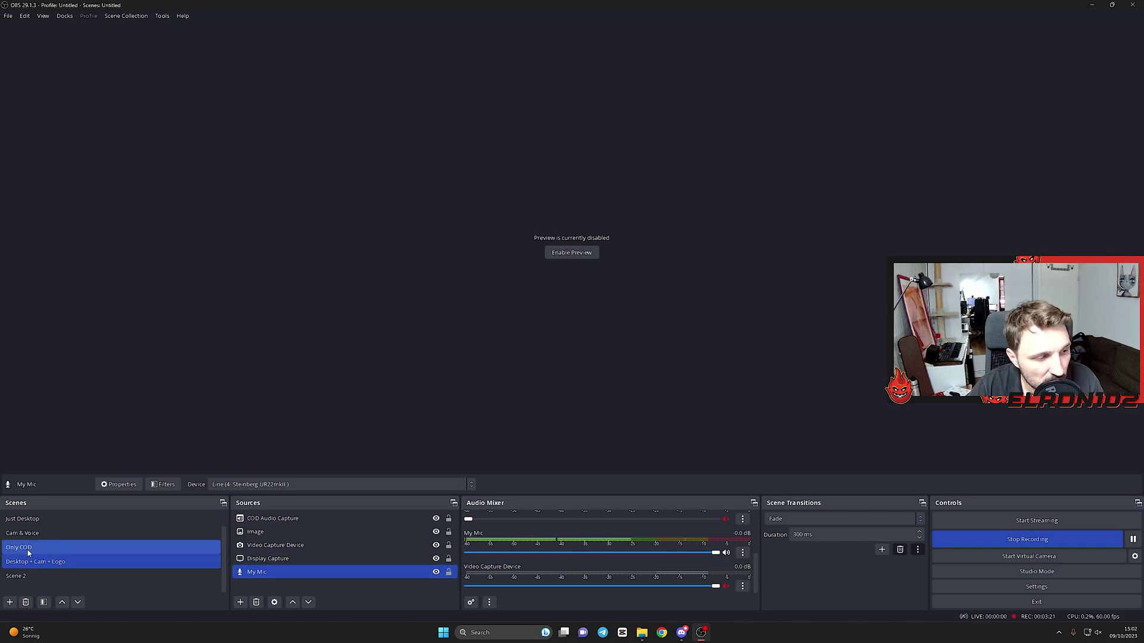
left_click(242, 560, "ctrl")
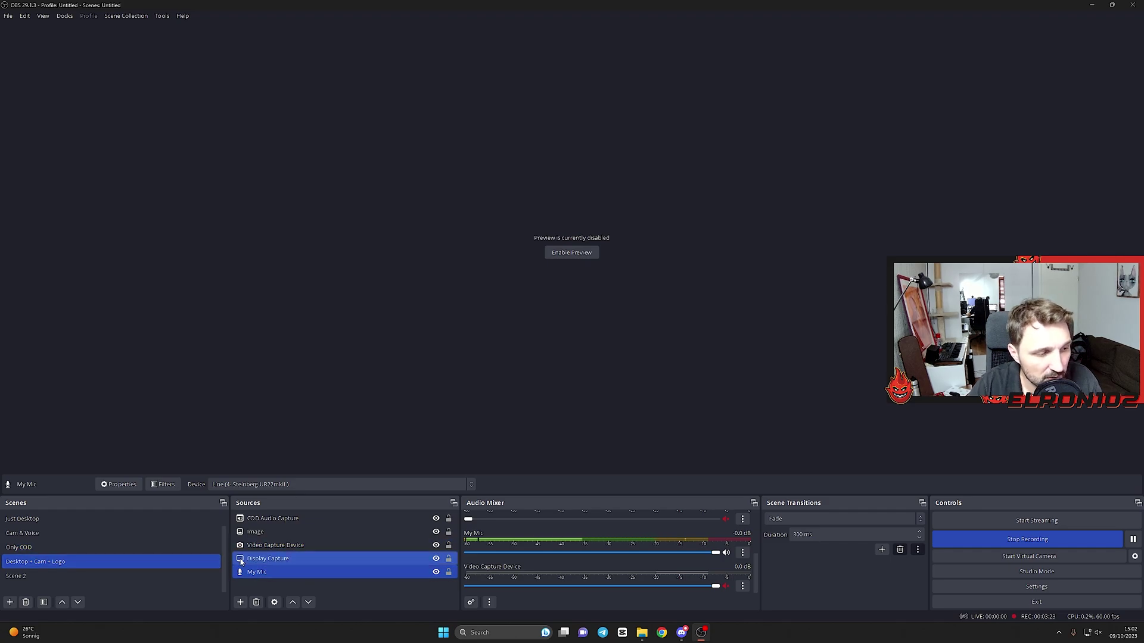
left_click(241, 560, "ctrl")
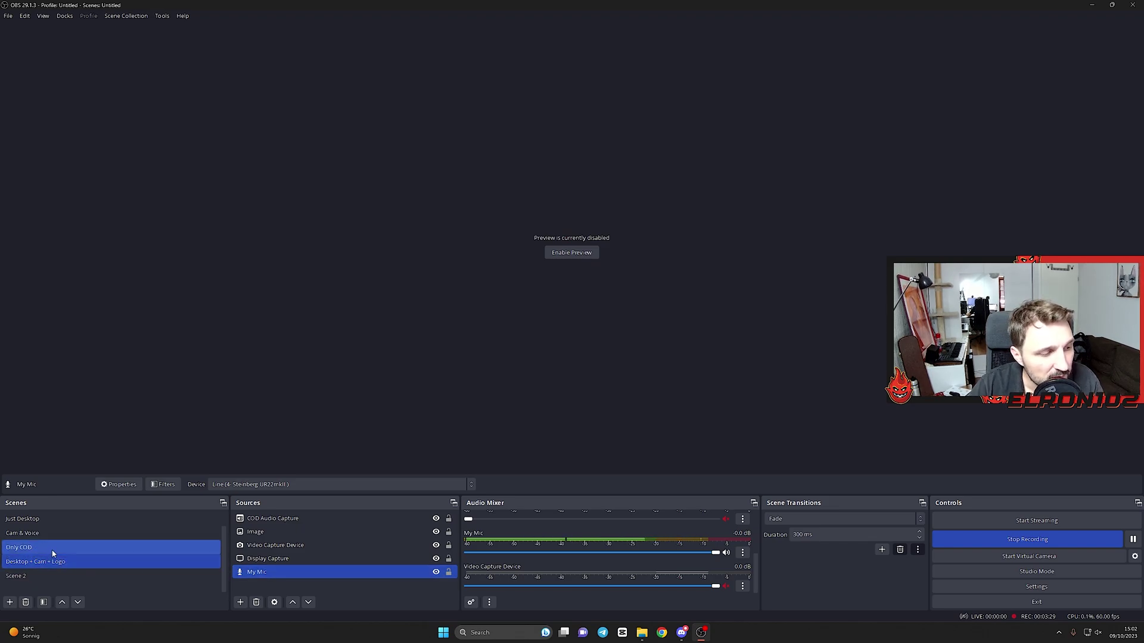
- Click through COD Audio Capture and My Mic, leaving no source selected
left_click(273, 586)
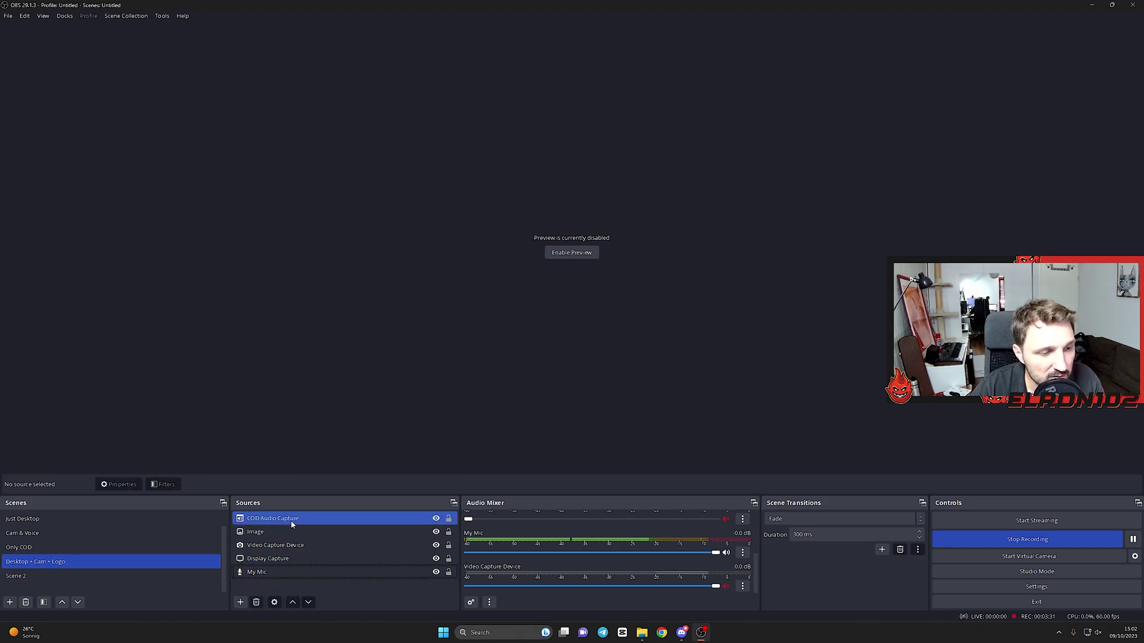
left_click(294, 522)
left_click(277, 580)
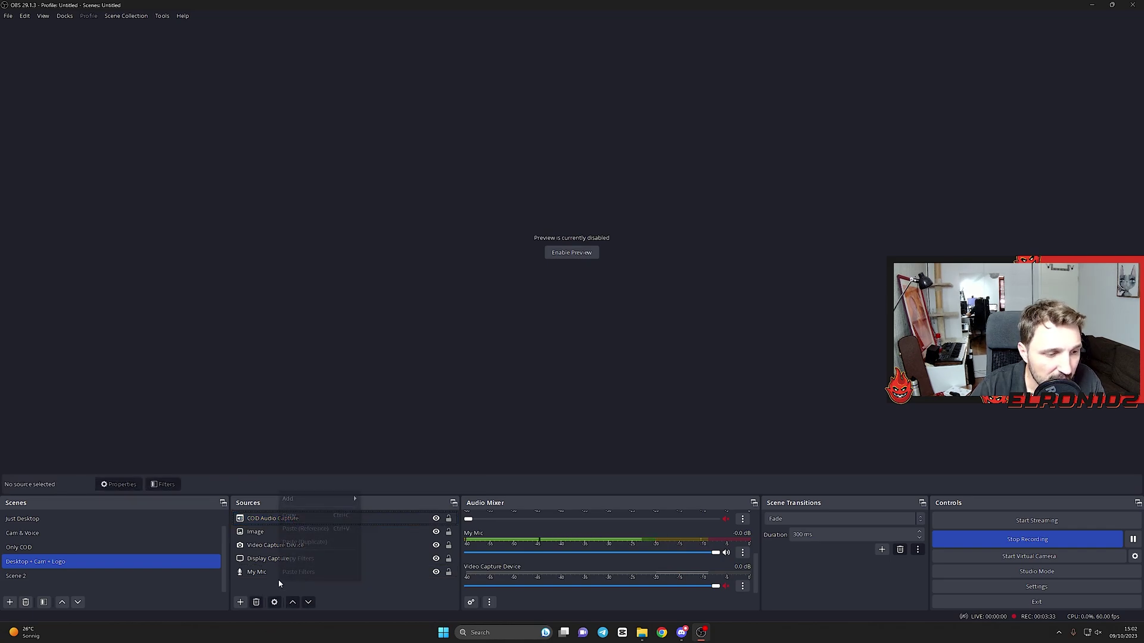
left_click(253, 571)
left_click(262, 580)
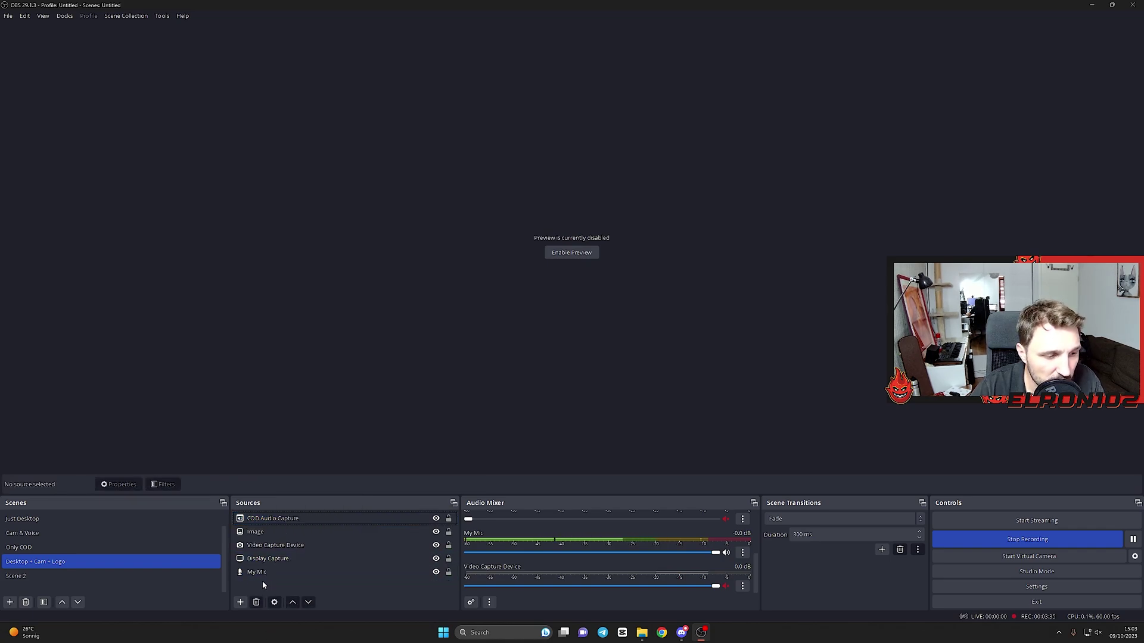
- Add a new Game Capture source, Game Capture 2, to the scene
right_click(253, 587)
mouse_move(292, 506)
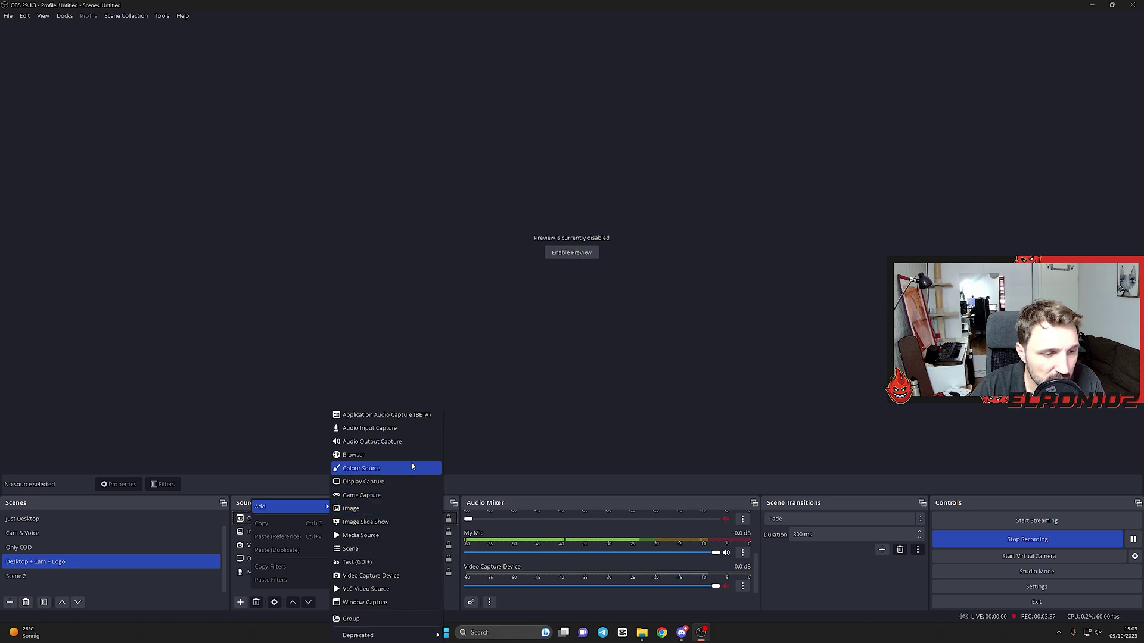
left_click(390, 496)
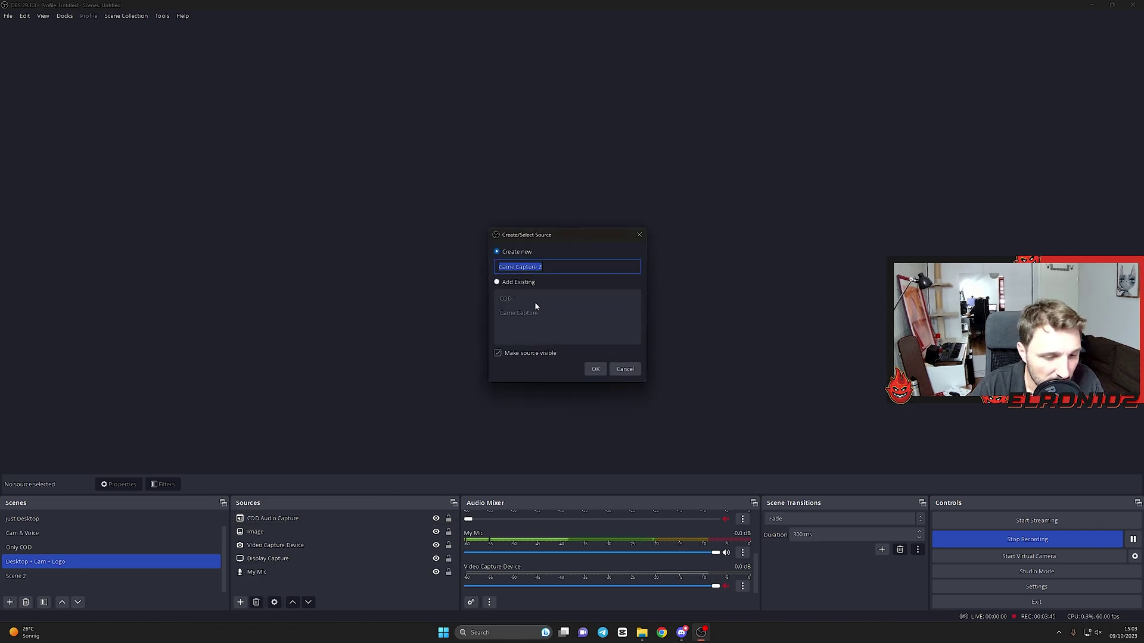
left_click(596, 369)
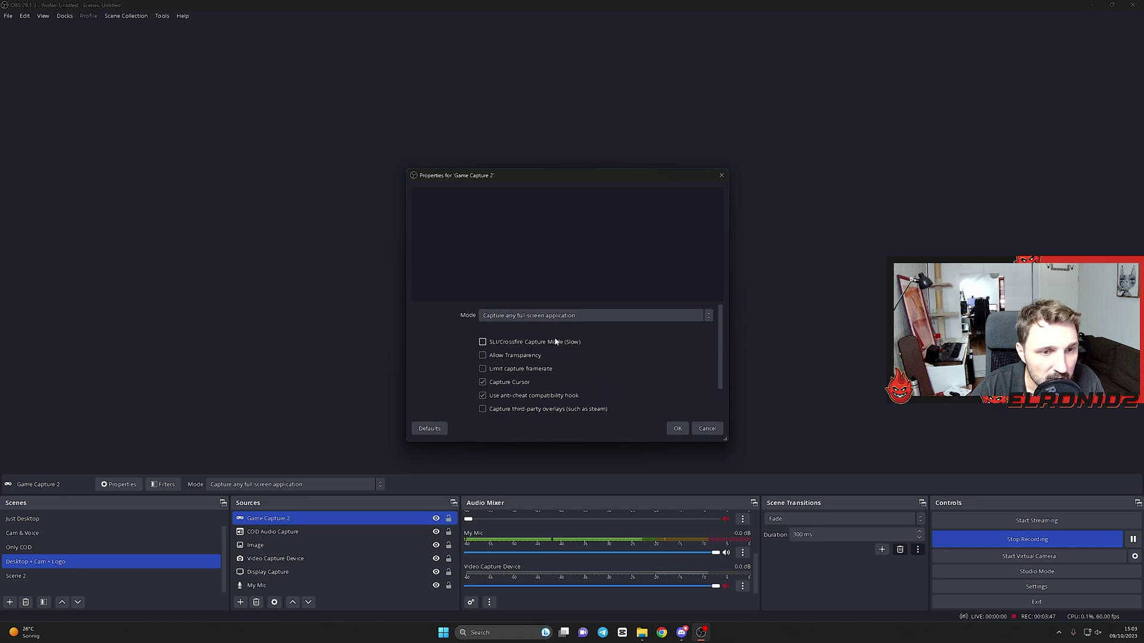
- Try the Capture specific window mode, then review the window and match priority lists
left_click(559, 318)
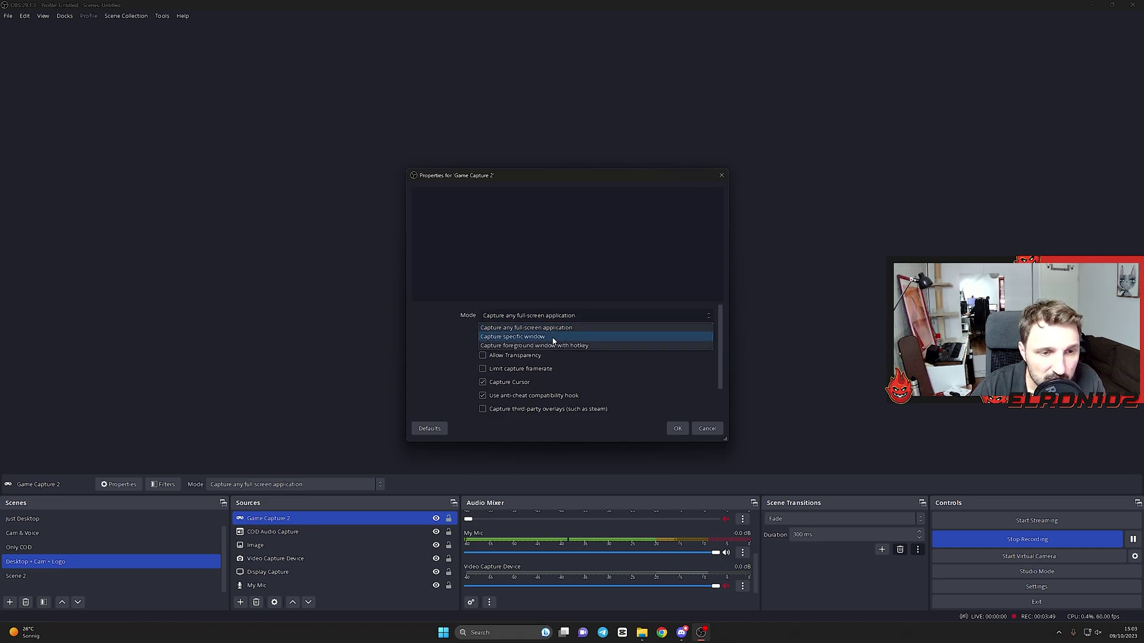
left_click(560, 337)
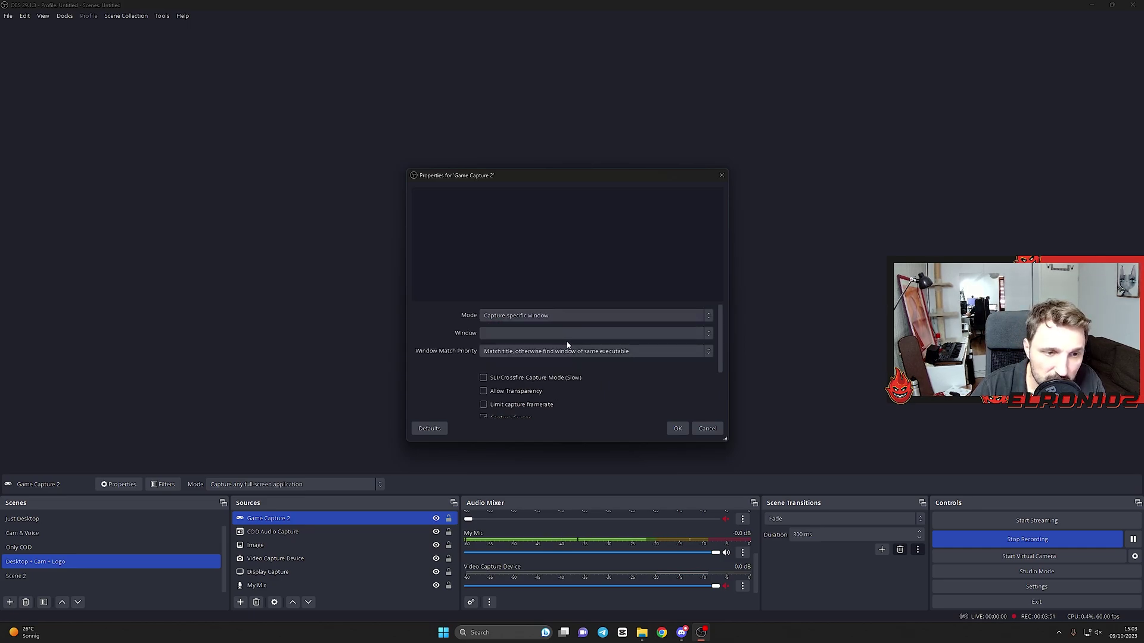
left_click(568, 335)
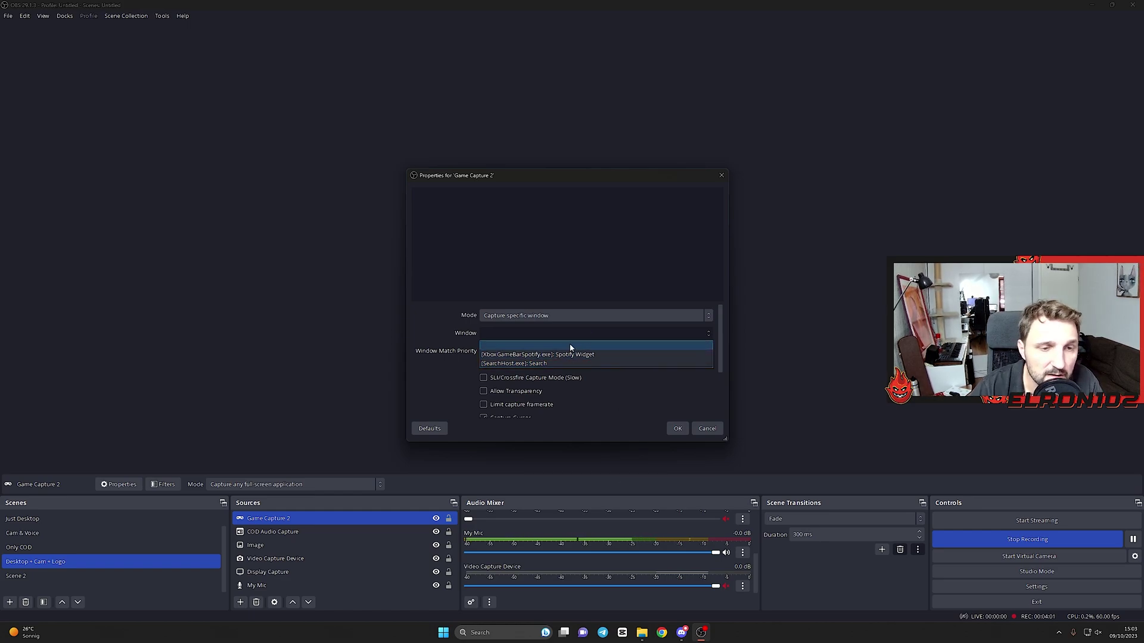
left_click(441, 376)
left_click(517, 352)
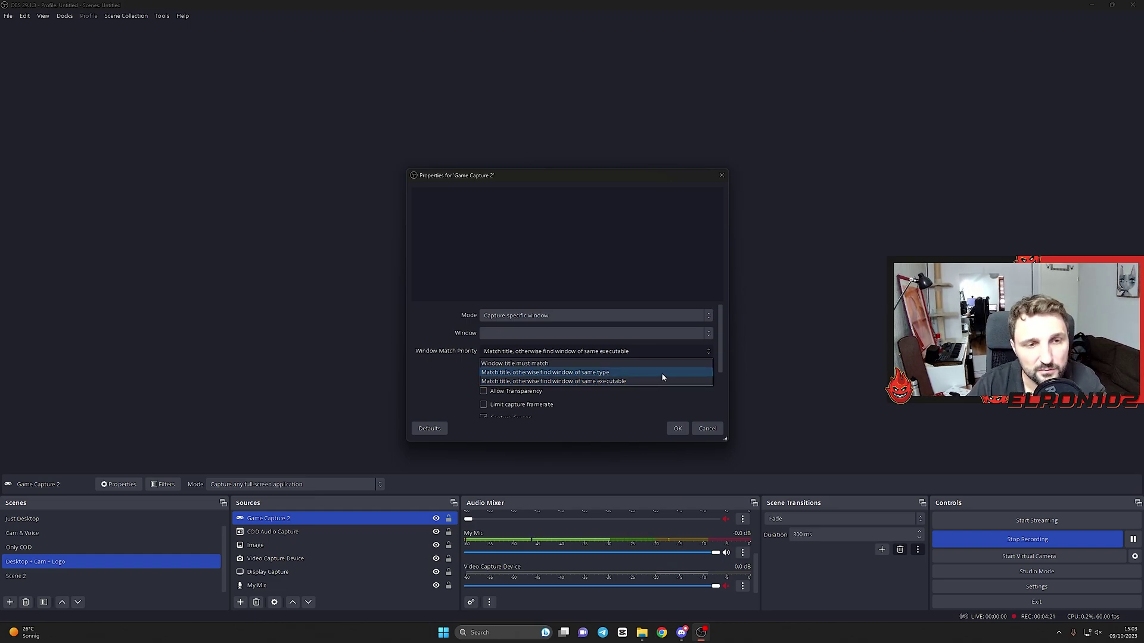
left_click(708, 429)
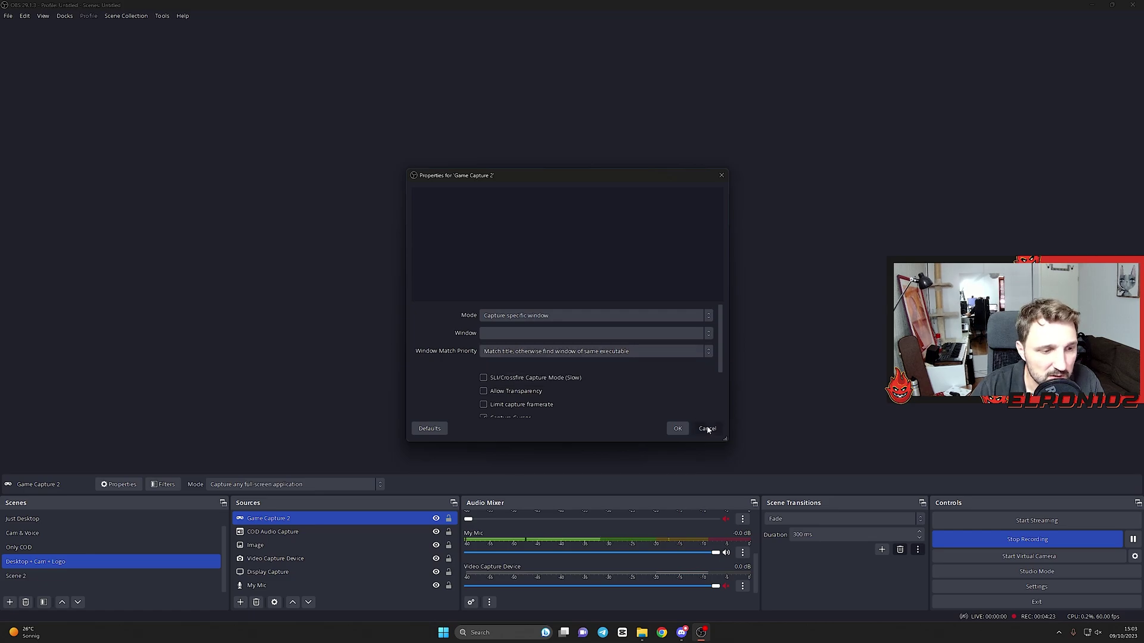
- Cancel the Game Capture properties and select Game Capture 2 in Sources
left_click(707, 429)
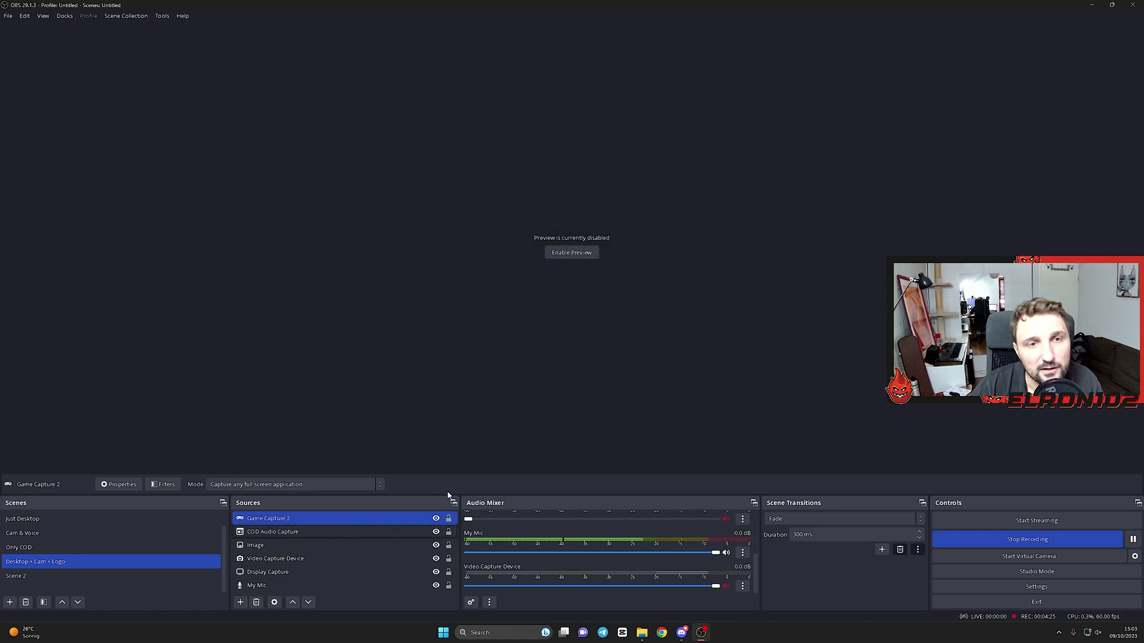
left_click(294, 550, "ctrl")
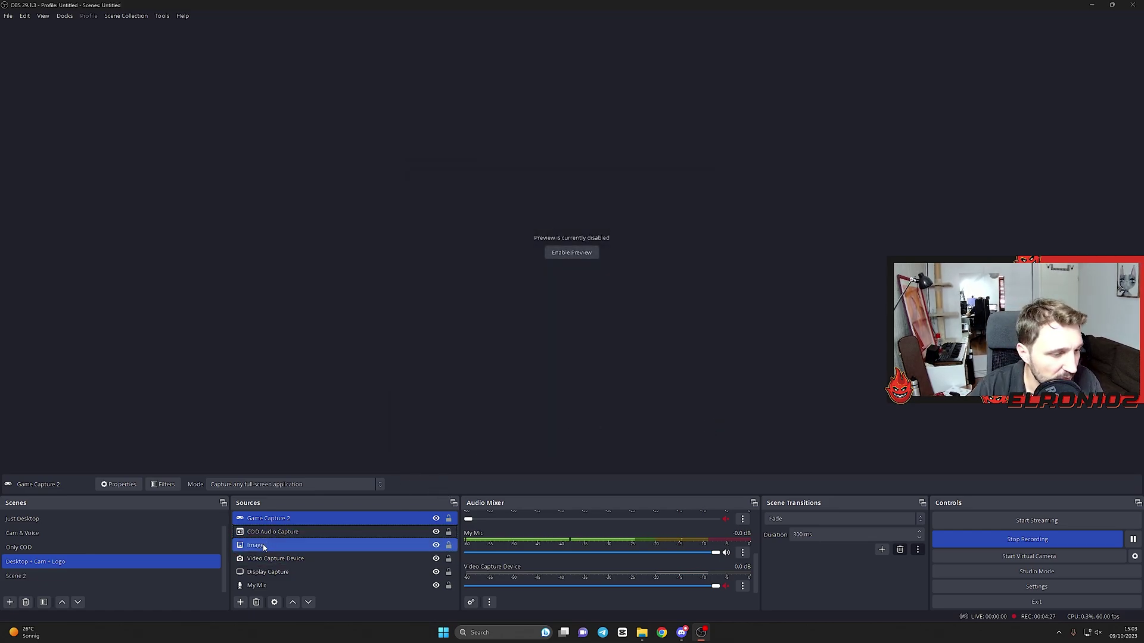
left_click(302, 523)
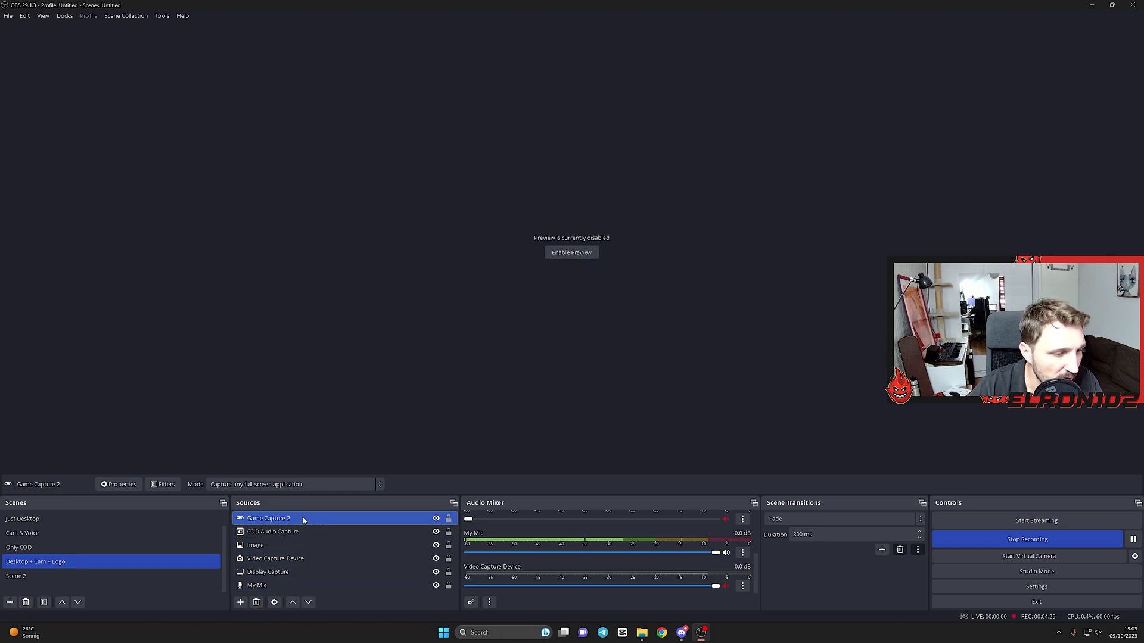
left_click(288, 584, "ctrl")
left_click(275, 532, "shift")
left_click(302, 522)
right_click(303, 523)
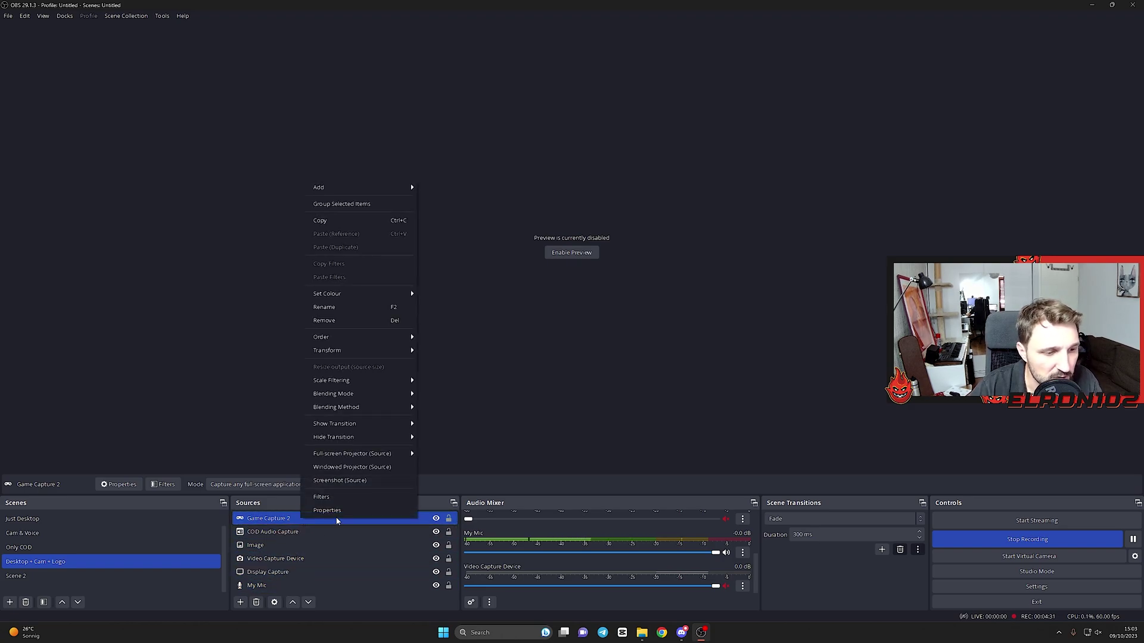
left_click(288, 538)
- Remove Game Capture 2 from the scene and confirm the removal
left_click(294, 531)
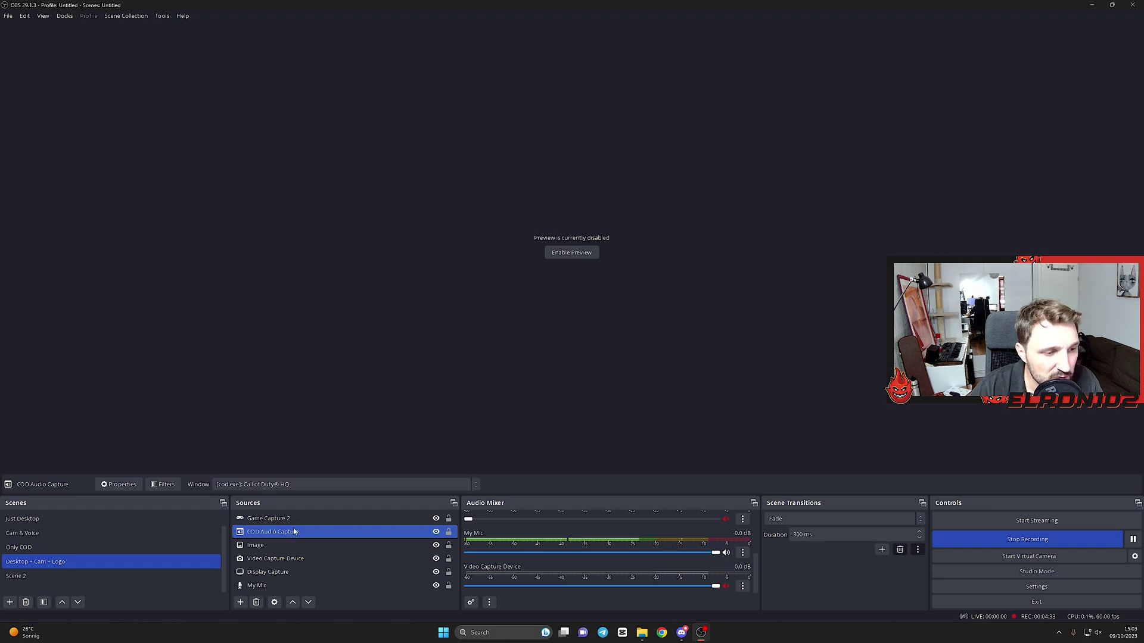
left_click(302, 519, "ctrl")
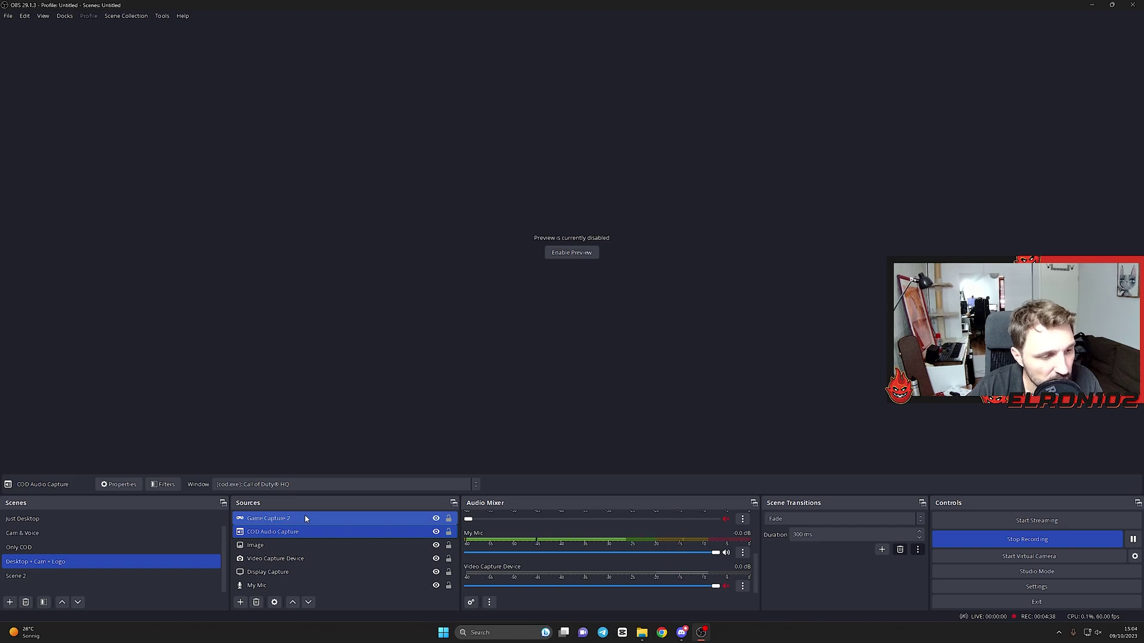
left_click(305, 519)
right_click(305, 518)
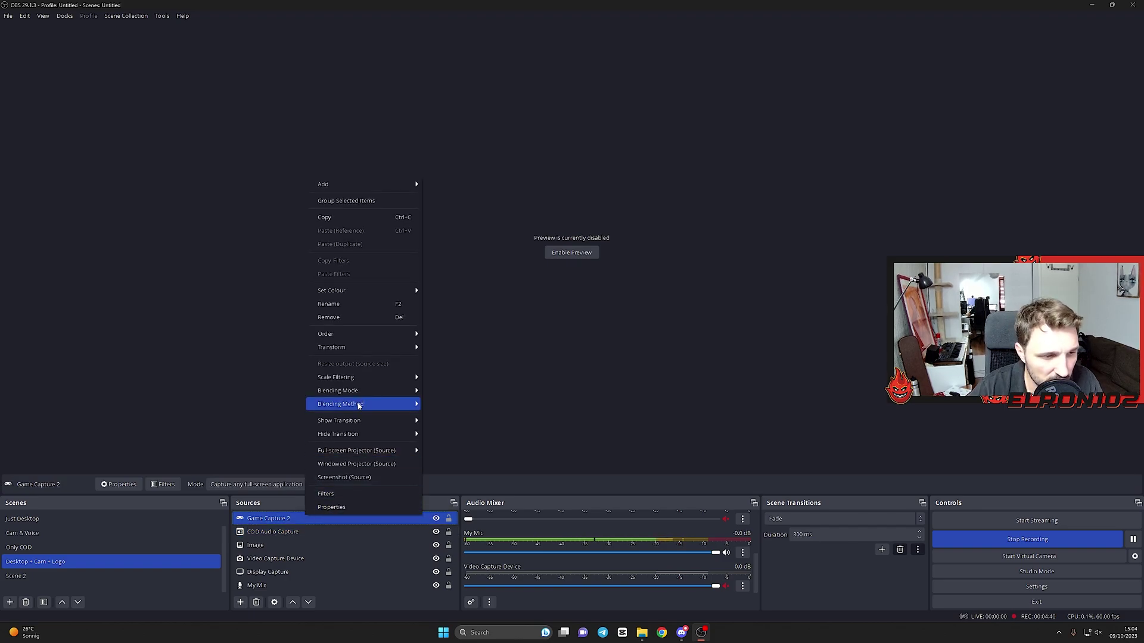
left_click(357, 317)
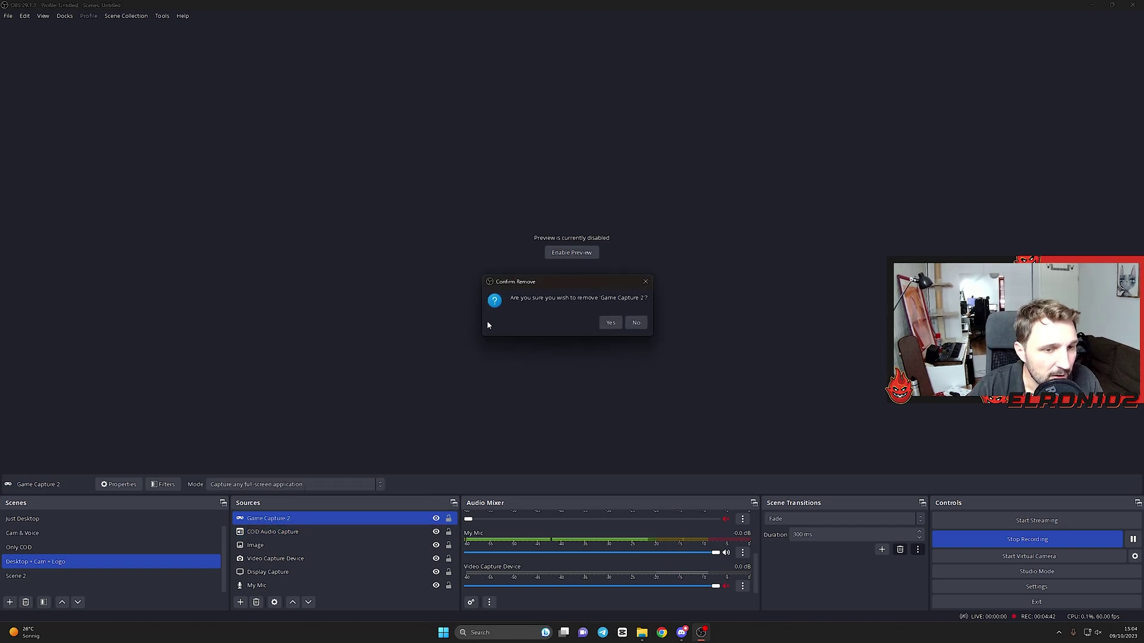
left_click(603, 322)
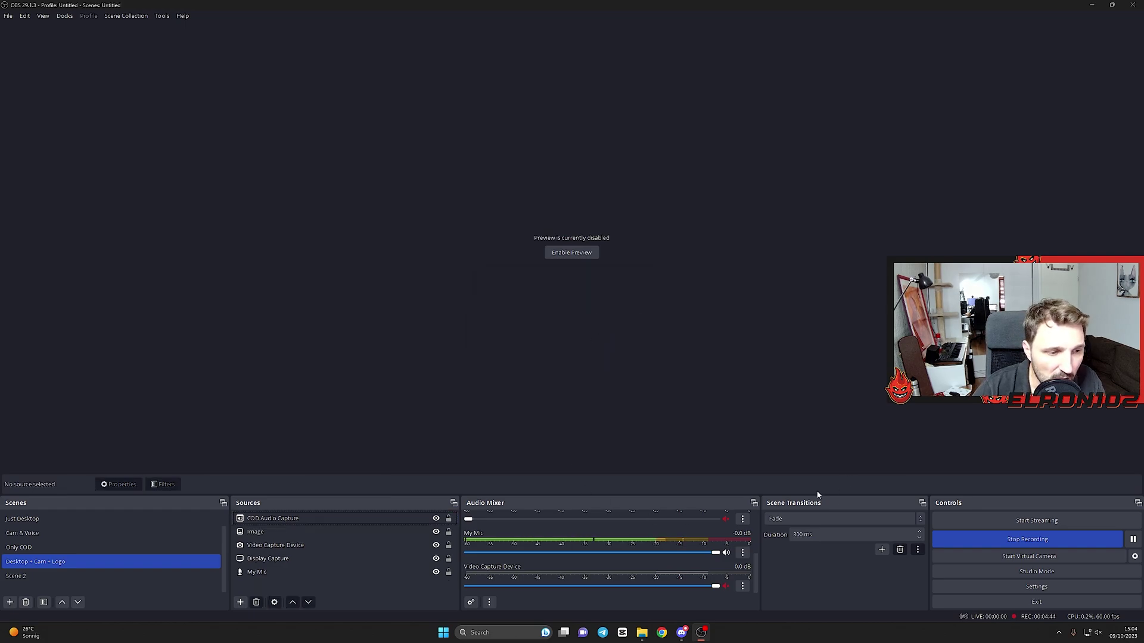
- Open Settings on the Output page's Recording tab
left_click(1018, 590)
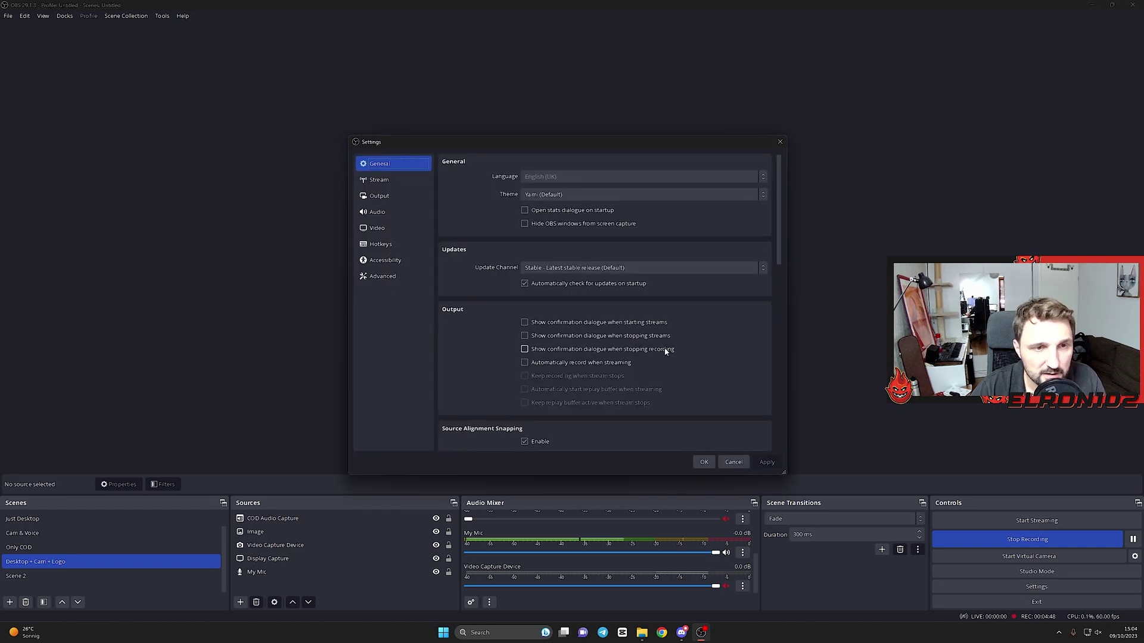
left_click(381, 204)
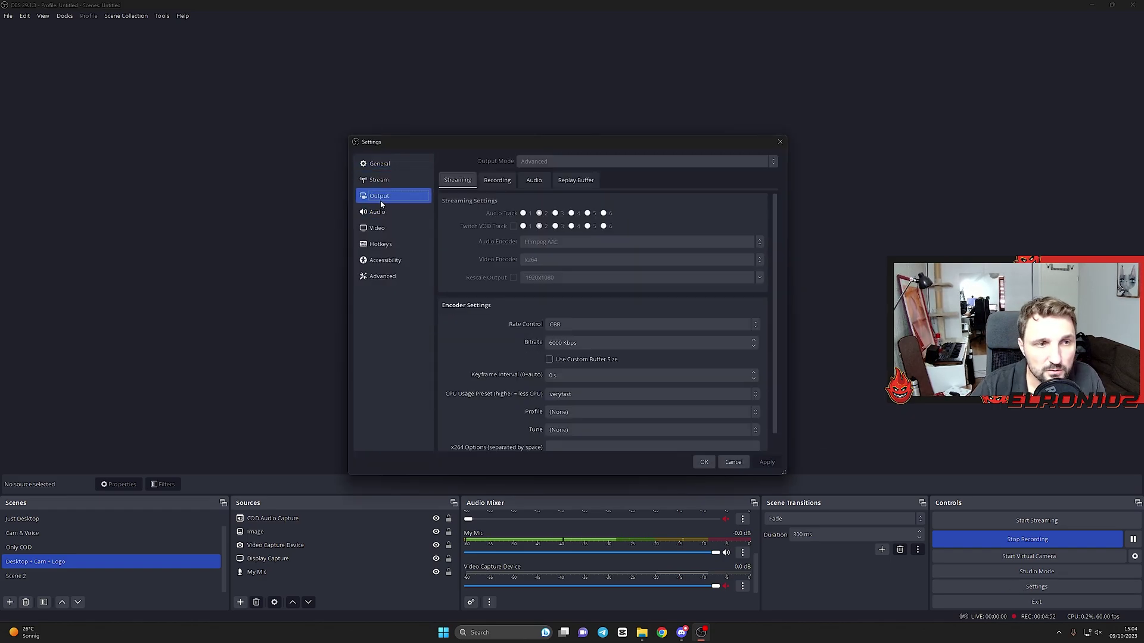
left_click(486, 185)
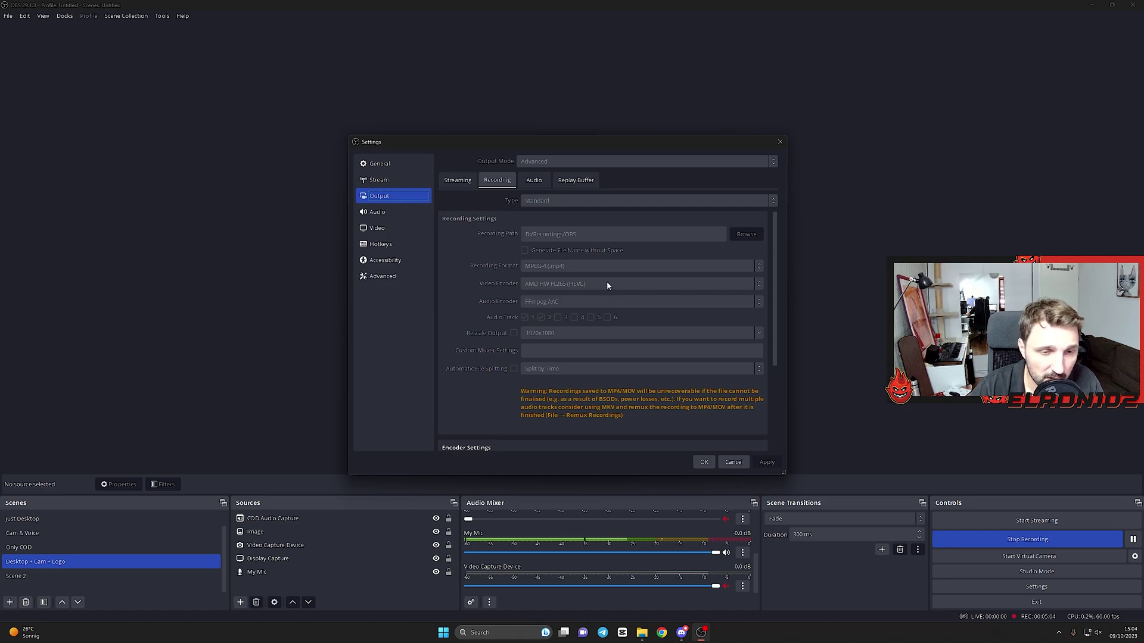
scroll(608, 285, "down", 1)
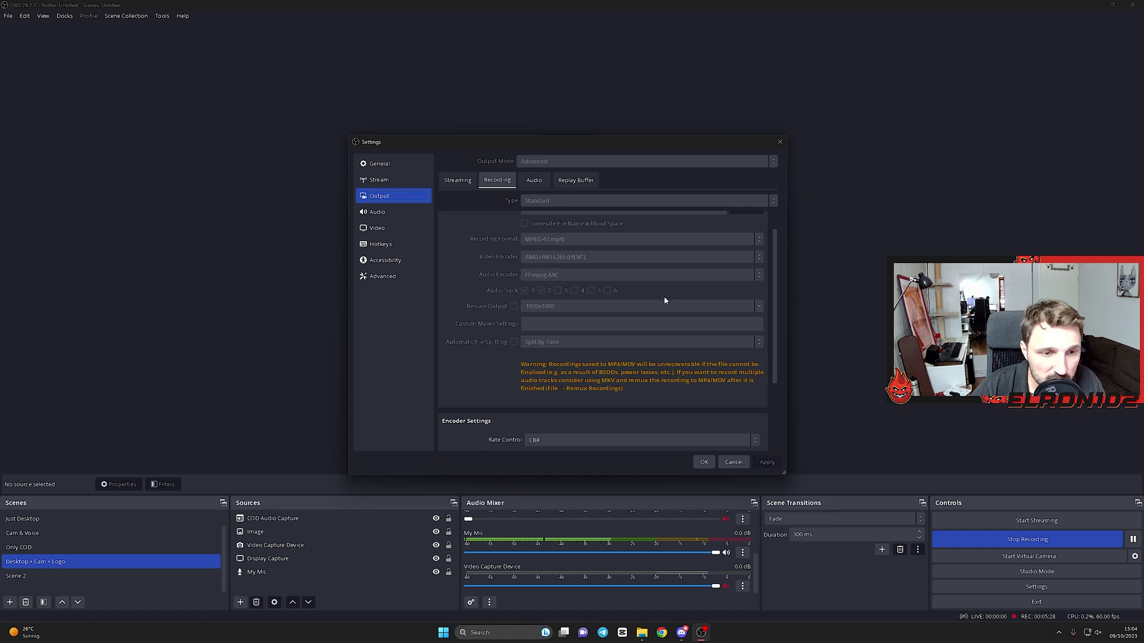
scroll(661, 295, "down", 3)
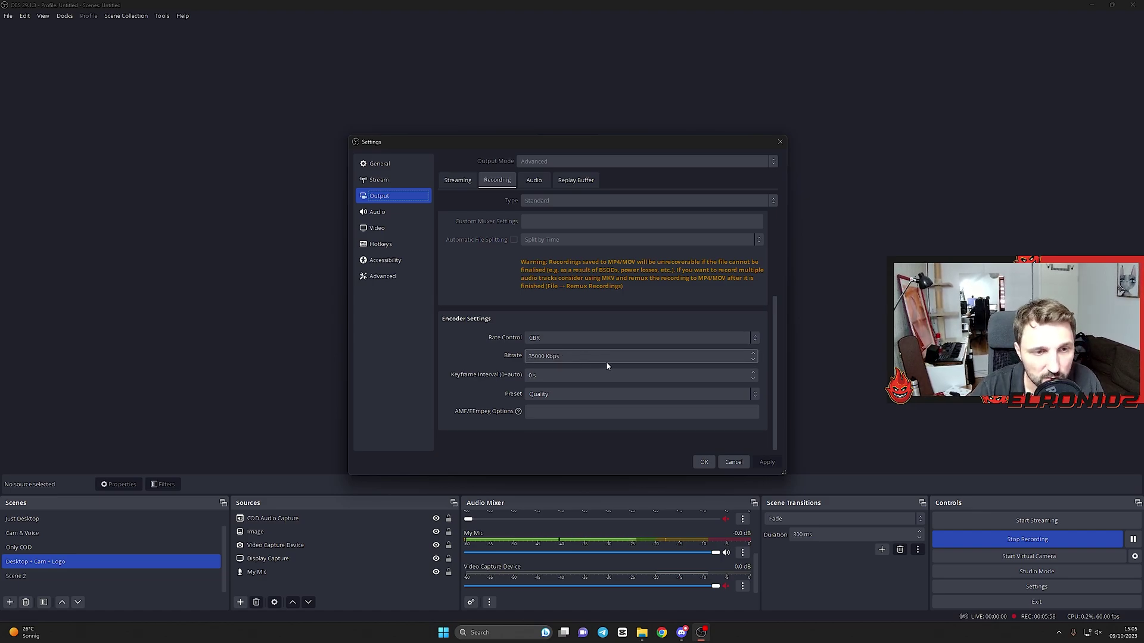
- Check the Audio track bitrates, then view the Video page: 2560x1440 at 60 FPS
left_click(533, 180)
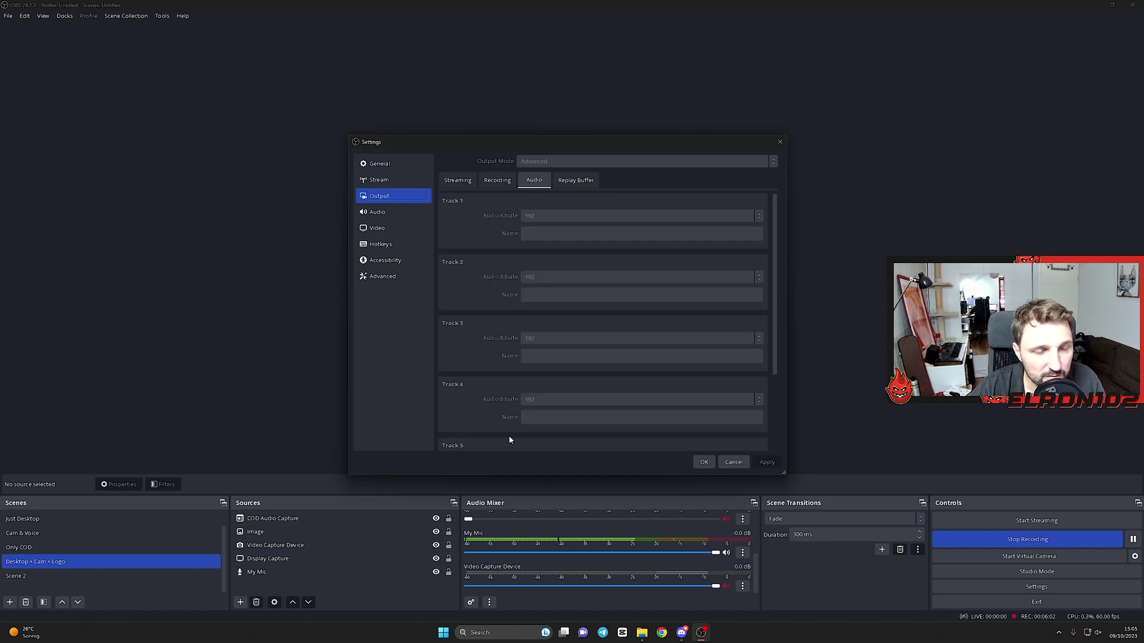
left_click(501, 184)
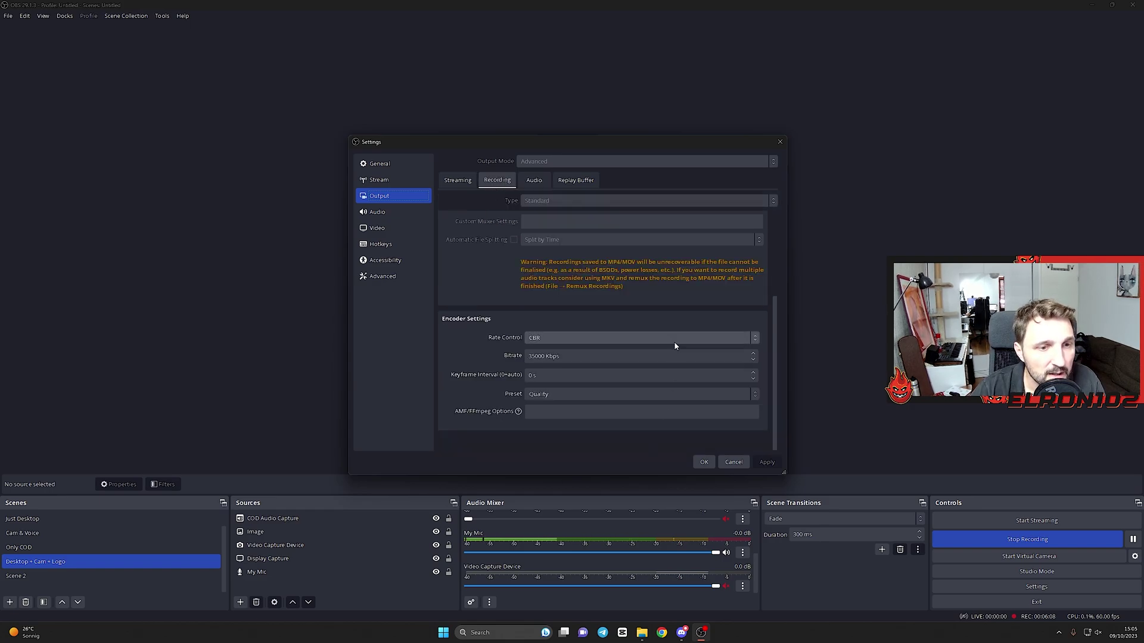
left_click(384, 228)
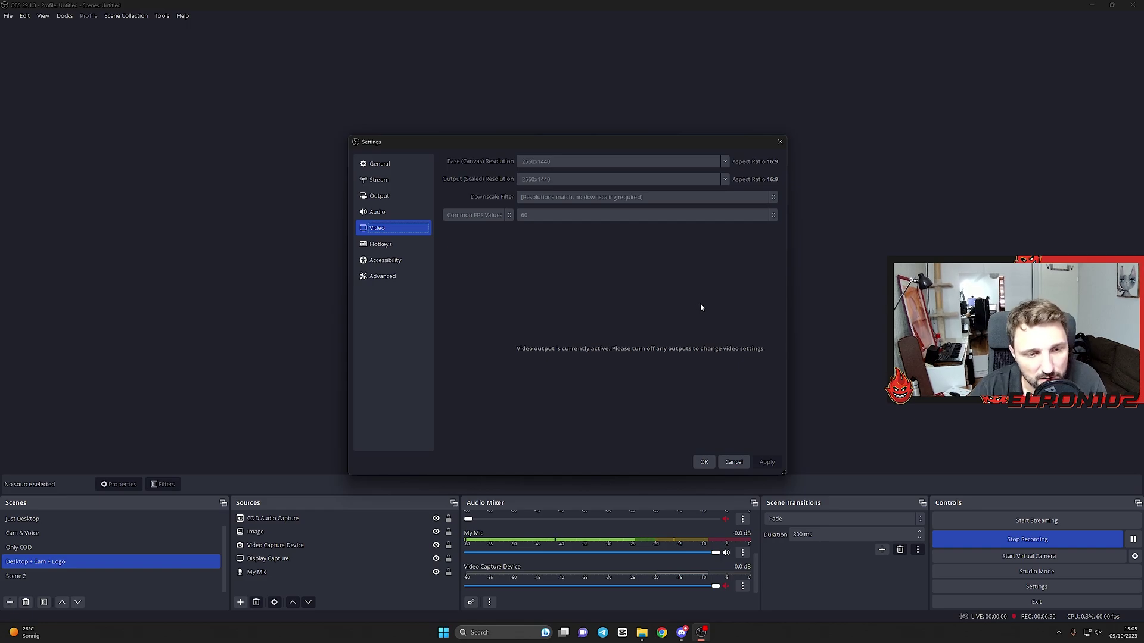
- Save and close Settings, then select Display Capture and Image in Sources
left_click(703, 462)
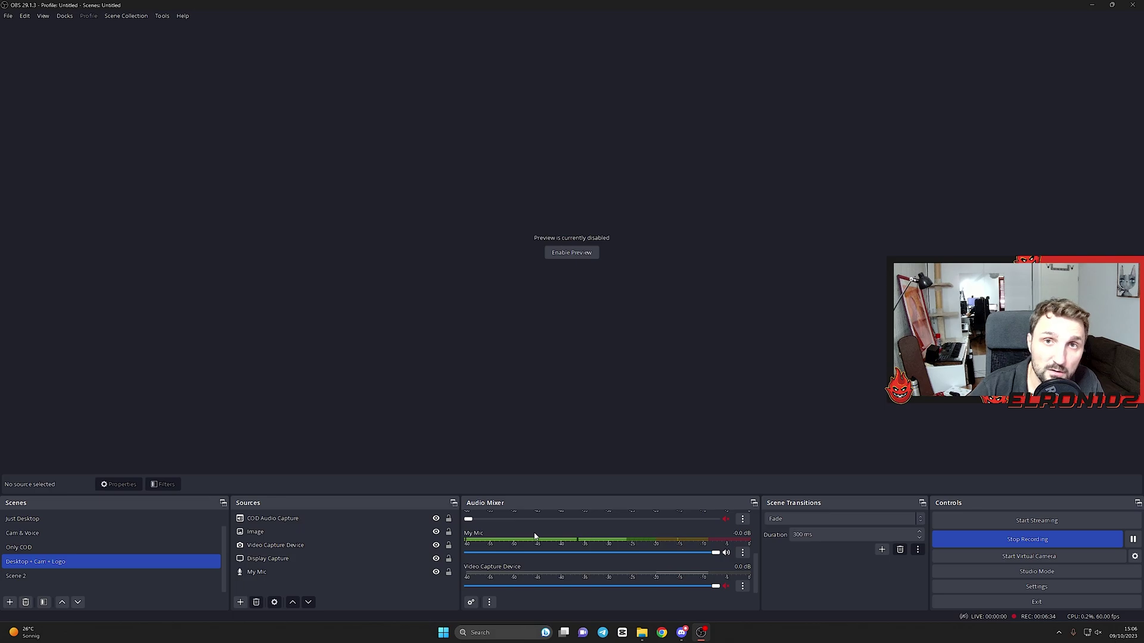
left_click(377, 562)
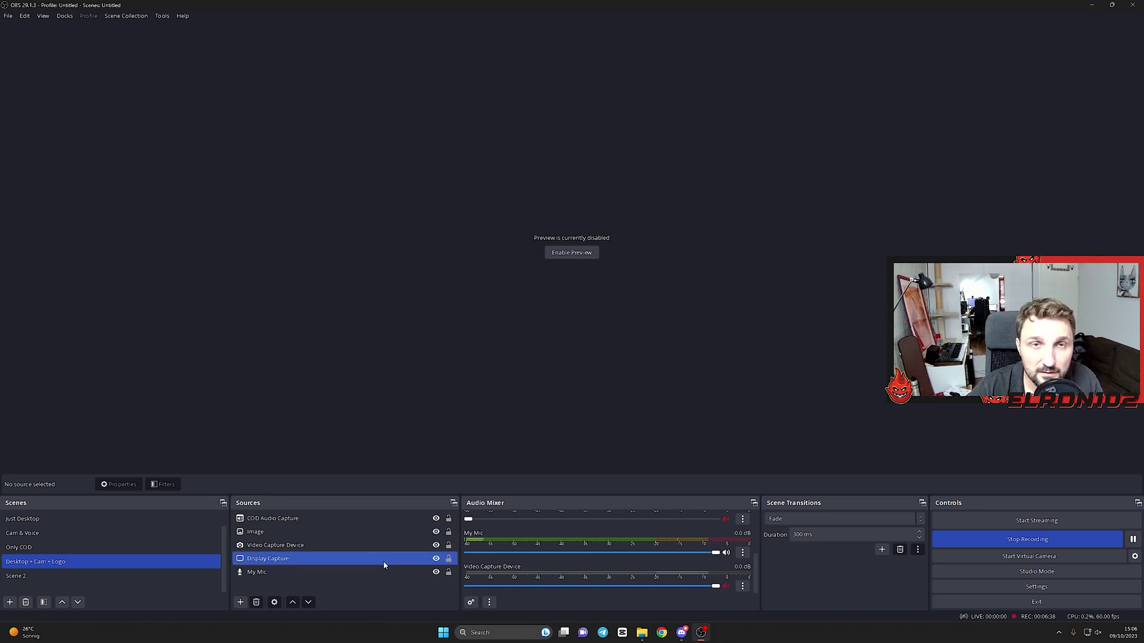
left_click(320, 532)
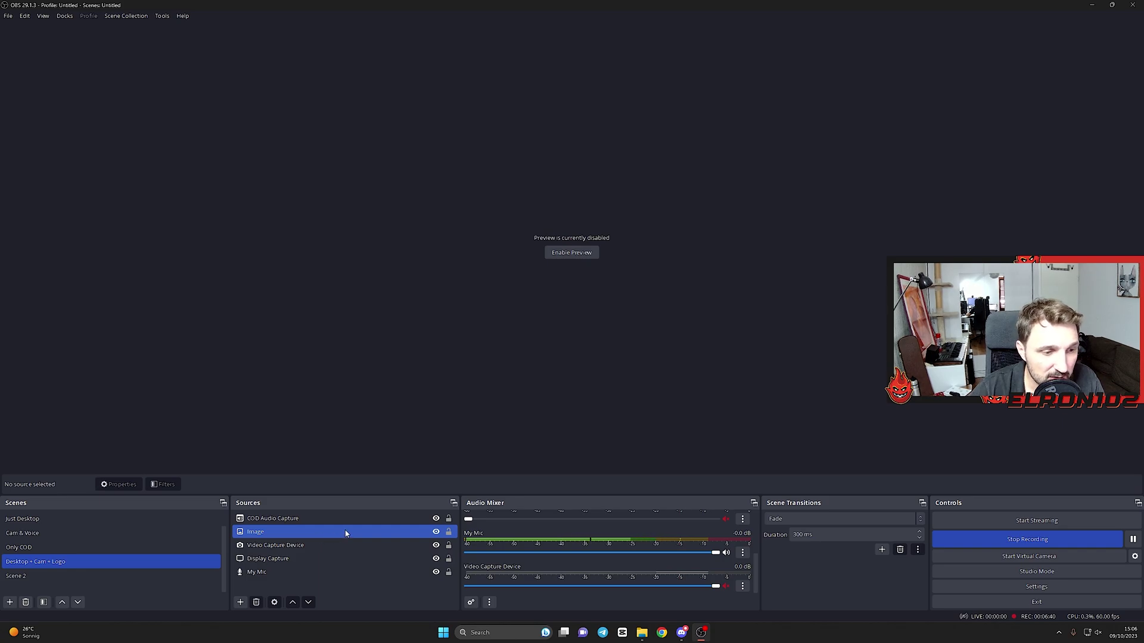